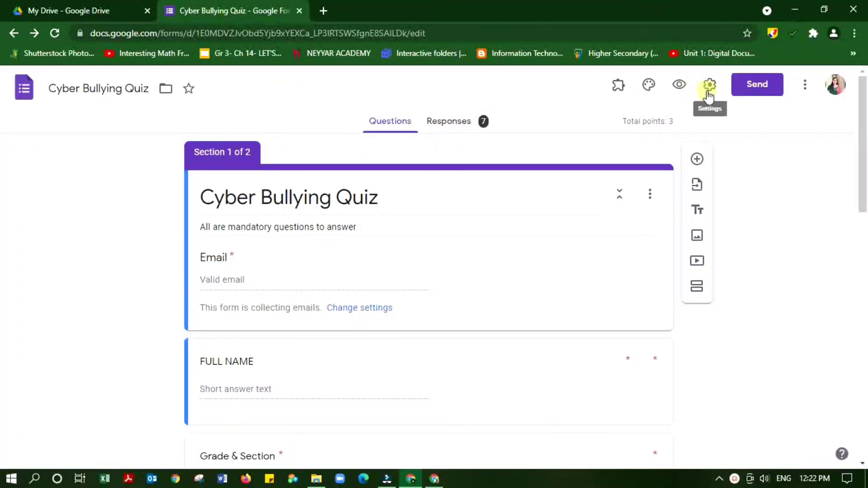
Step: Search the Workspace Marketplace for Certify'em and open its listing
click(808, 89)
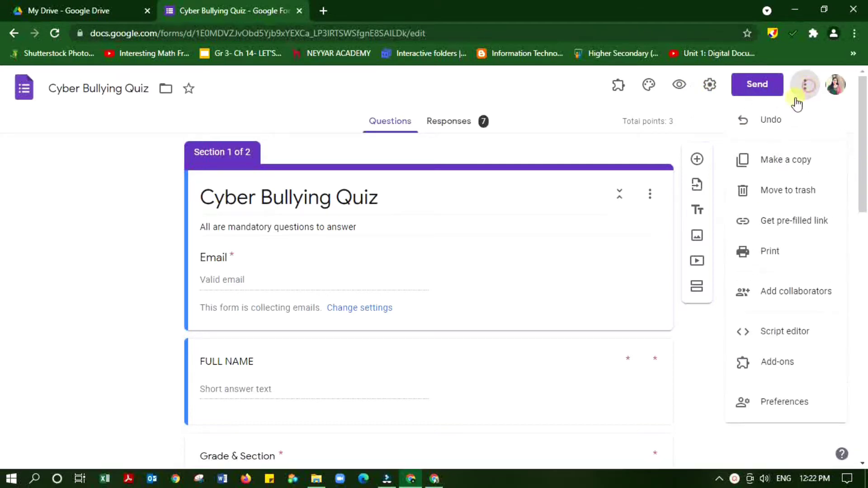
click(777, 369)
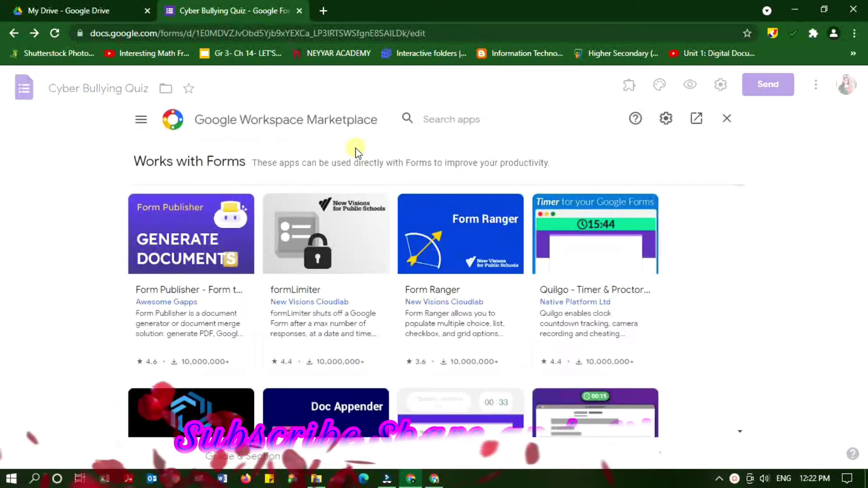
click(425, 115)
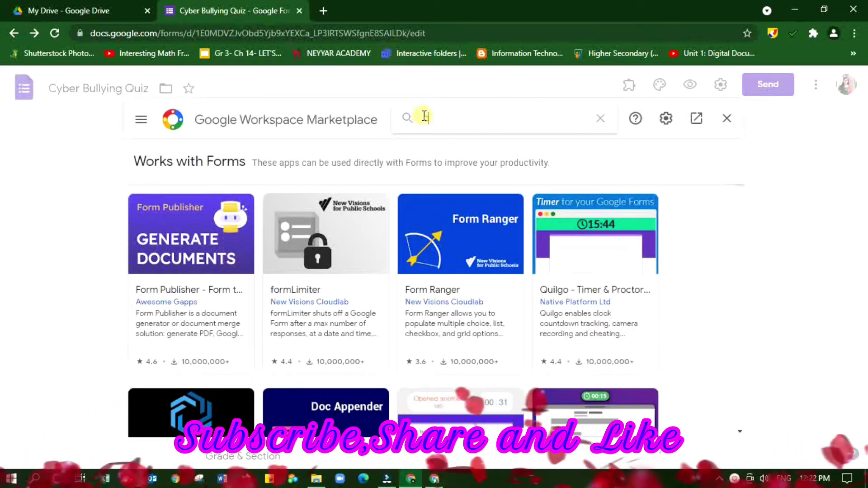
text(certi)
click(426, 132)
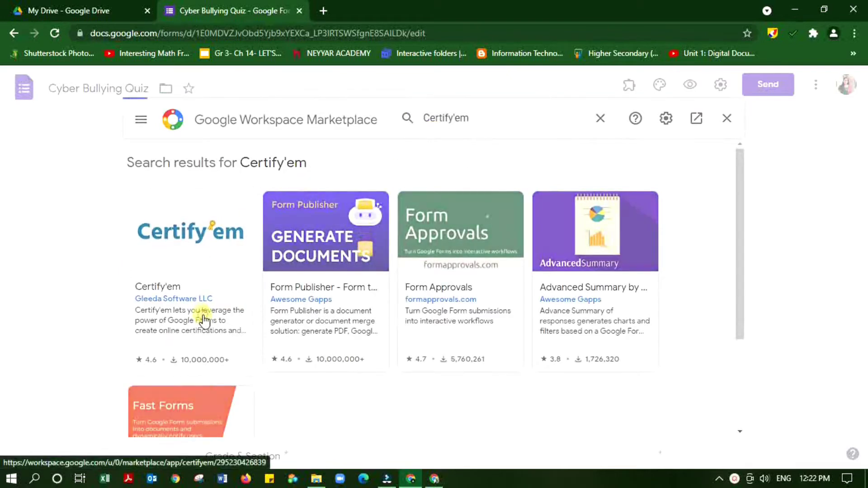
click(203, 319)
Step: Install Certify'em and allow it access to the Google account
click(606, 207)
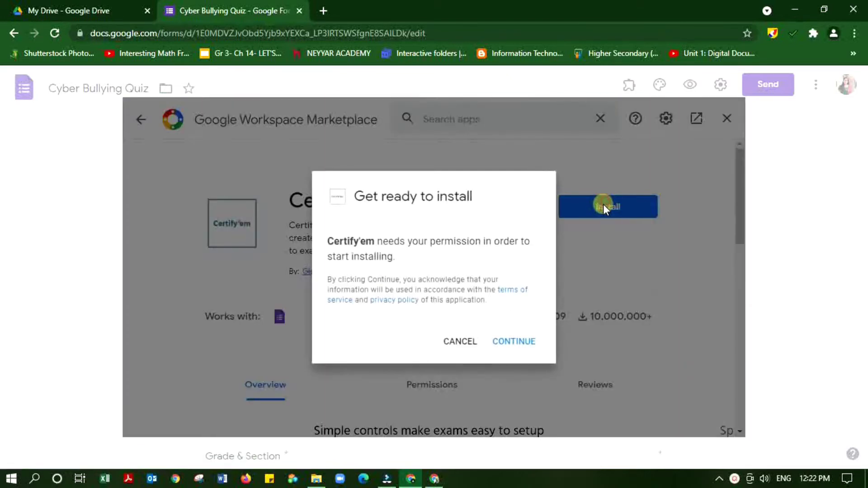
click(524, 352)
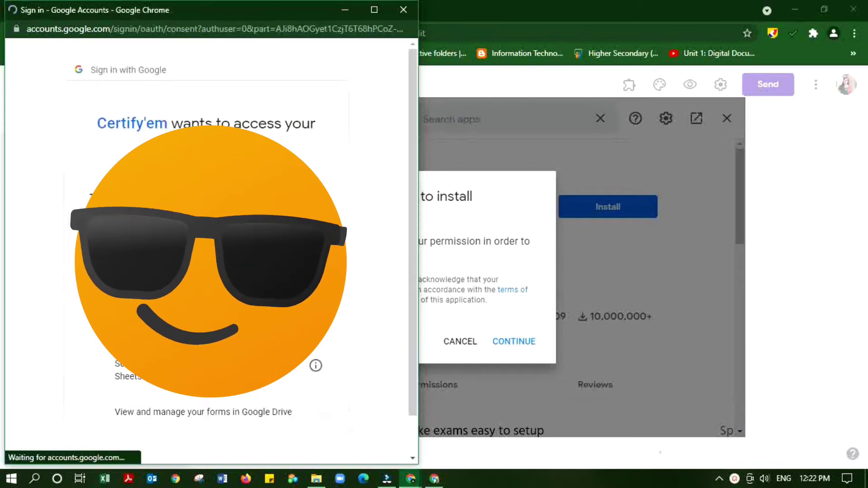
scroll(300, 286, down, 8)
click(295, 375)
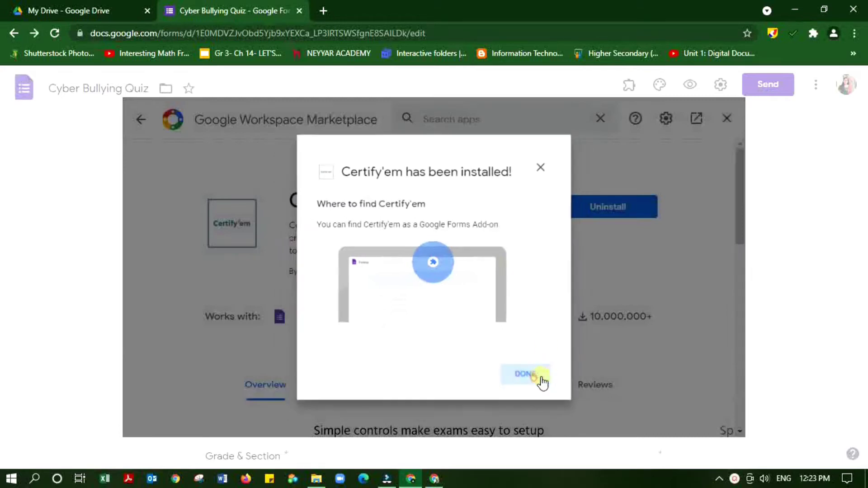
Step: Launch Certify'em from the add-ons list, accept its terms, and turn certification ON
click(538, 376)
click(729, 118)
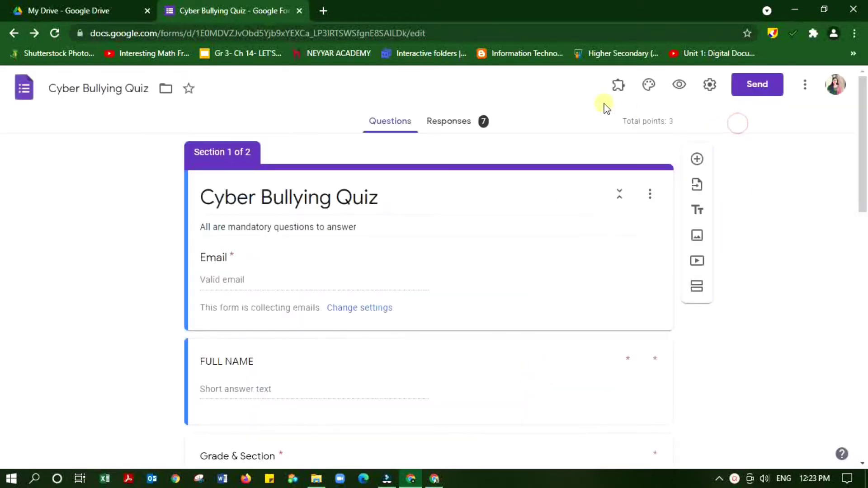
click(624, 95)
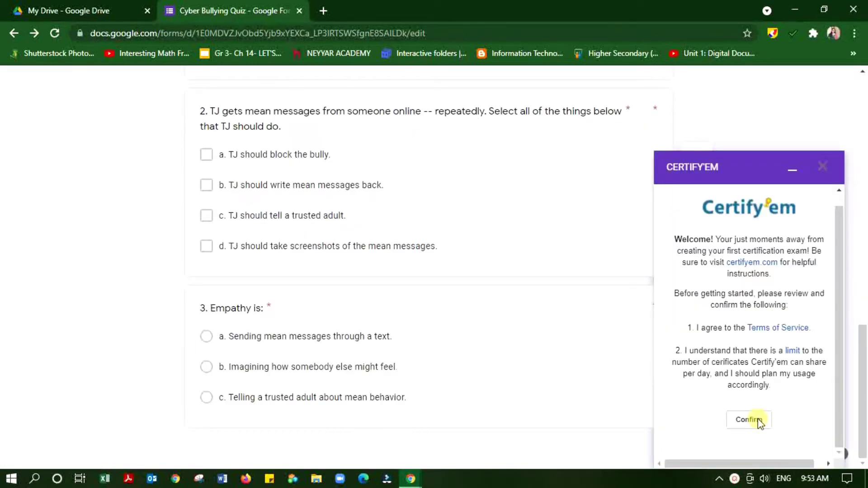
click(759, 421)
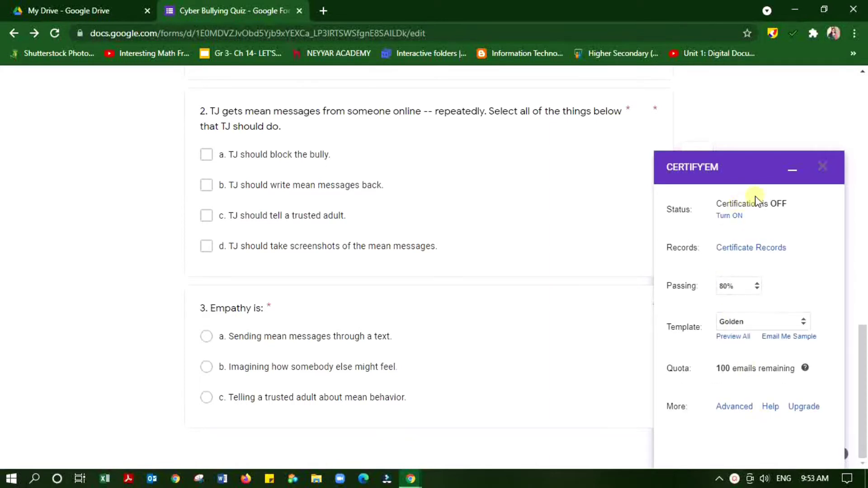
click(728, 217)
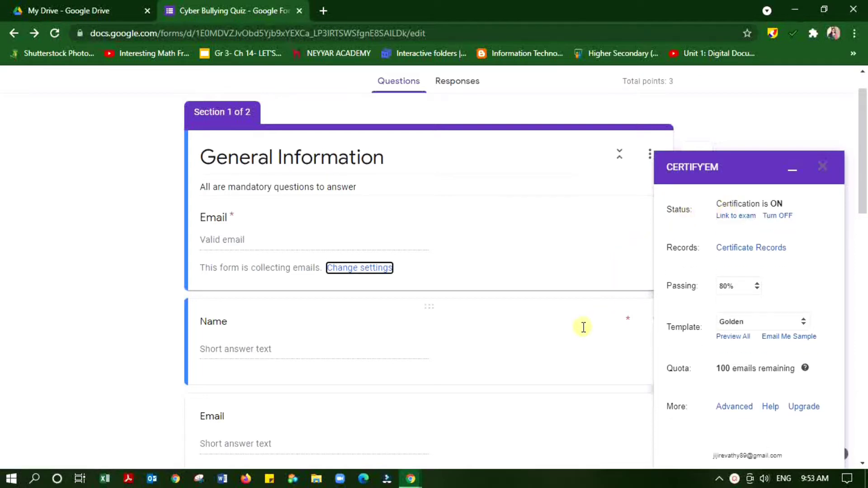
Step: Delete the duplicate Email question from the quiz
scroll(583, 327, down, 3)
click(524, 277)
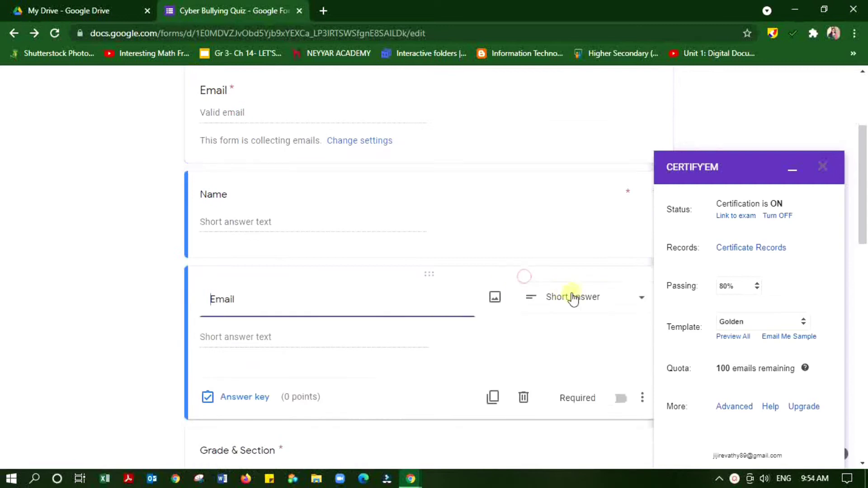
click(523, 398)
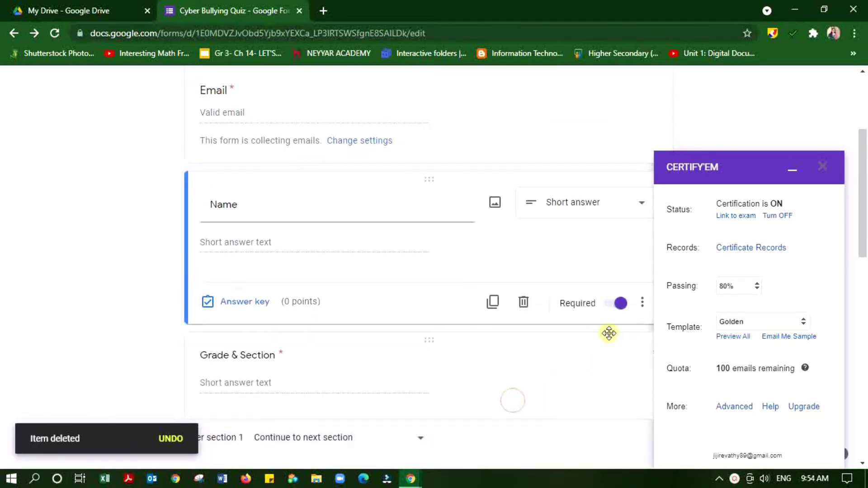
Step: Set the Certify'em passing score to 70%
scroll(610, 333, up, 3)
scroll(609, 335, down, 6)
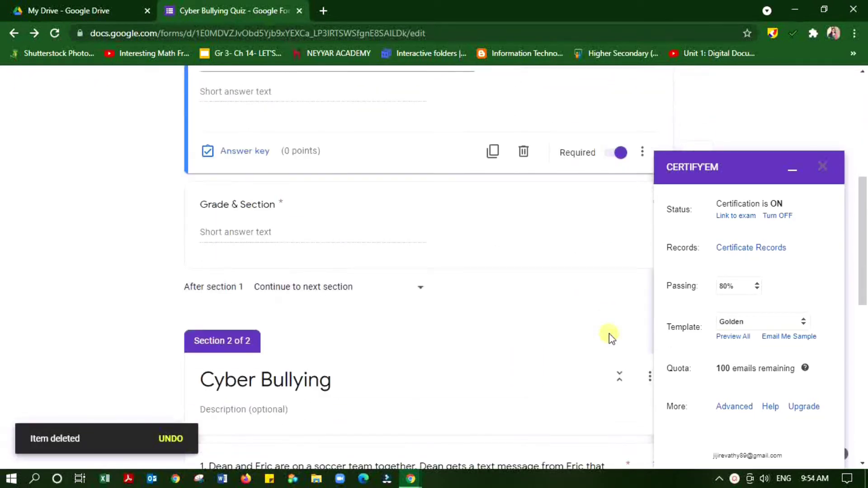
click(758, 291)
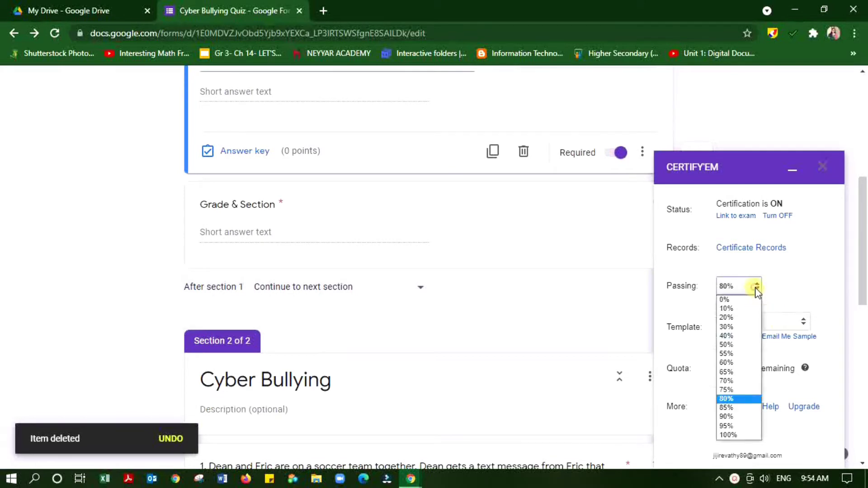
click(728, 381)
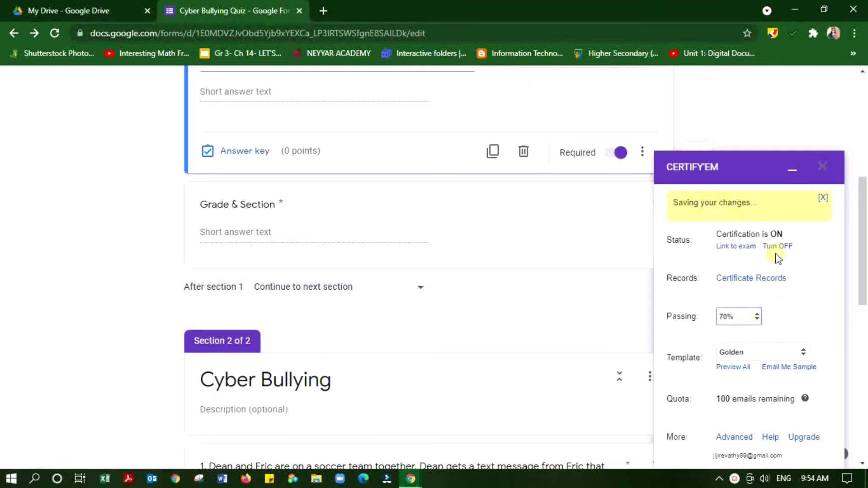
Step: Leave the template as Golden and preview all certificate templates
scroll(785, 280, down, 3)
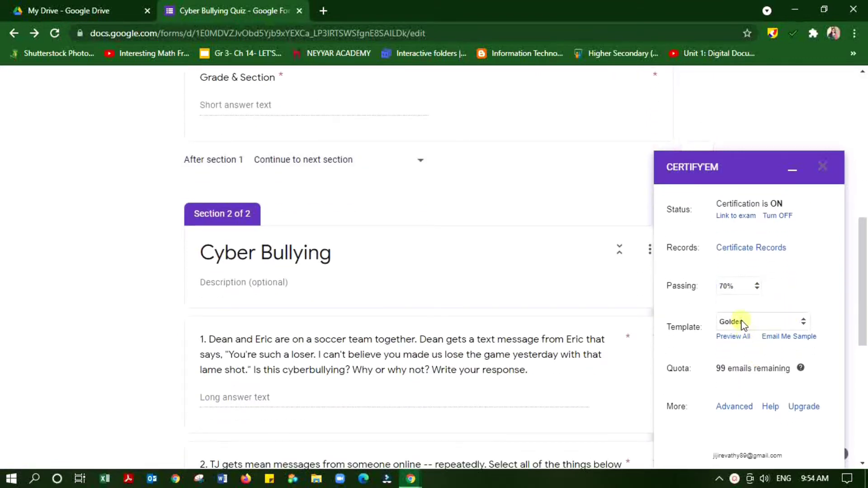
click(742, 321)
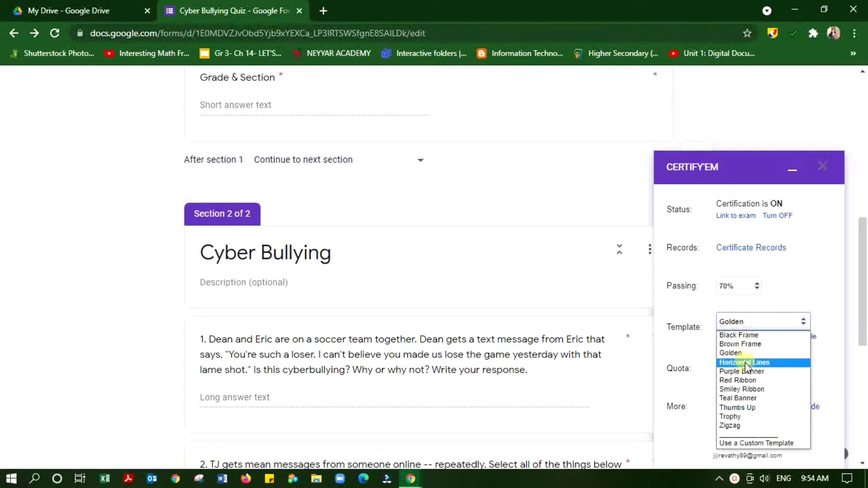
click(686, 342)
click(733, 337)
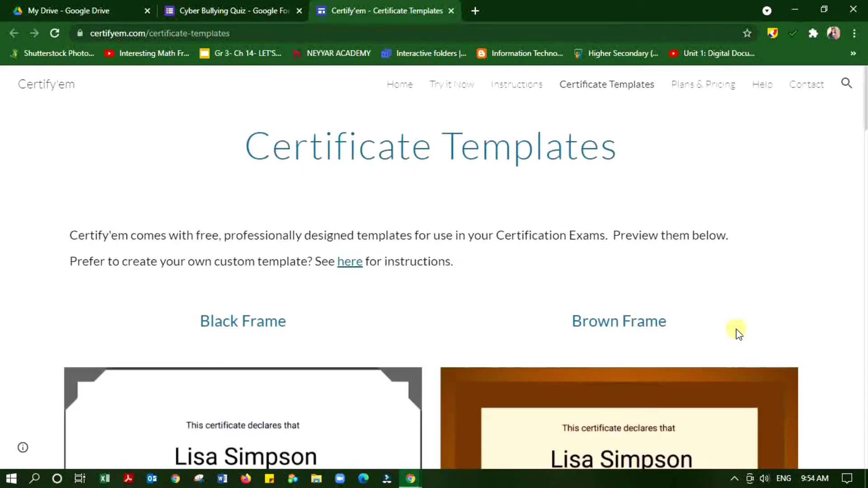
Step: Scroll through the certificate template previews down to Zigzag and back up to Trophy
scroll(756, 290, down, 15)
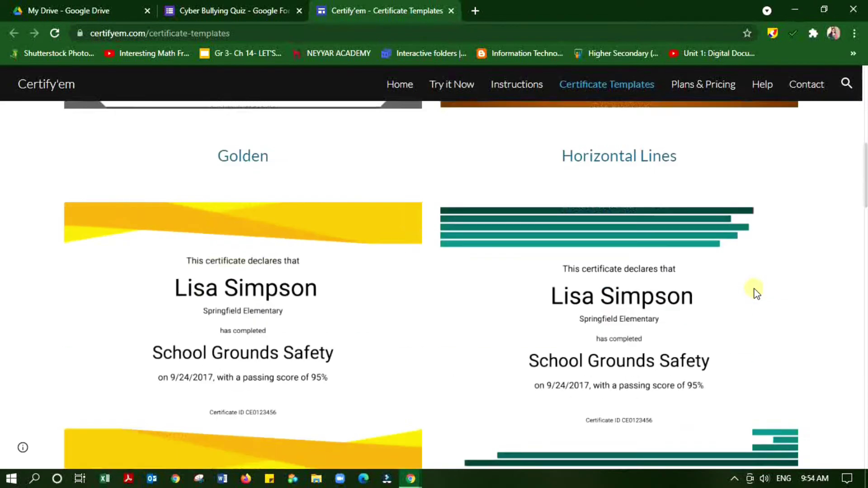
scroll(755, 290, down, 17)
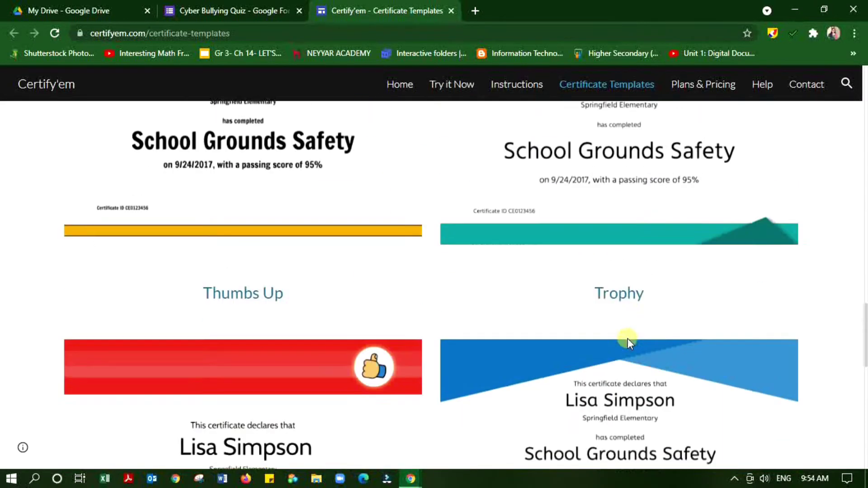
scroll(628, 339, up, 5)
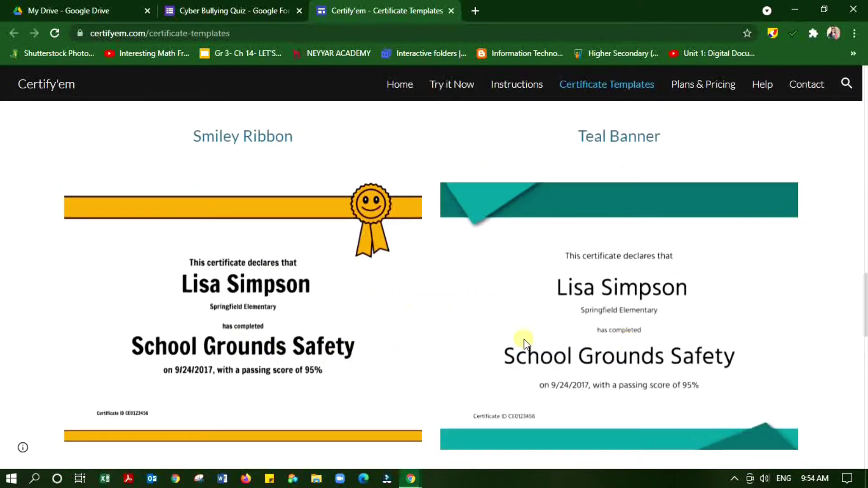
scroll(579, 345, down, 8)
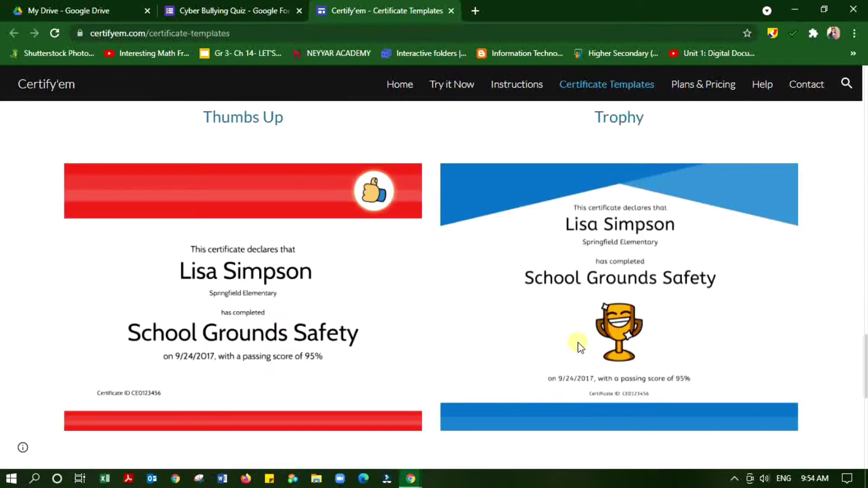
scroll(580, 346, up, 4)
scroll(580, 346, down, 13)
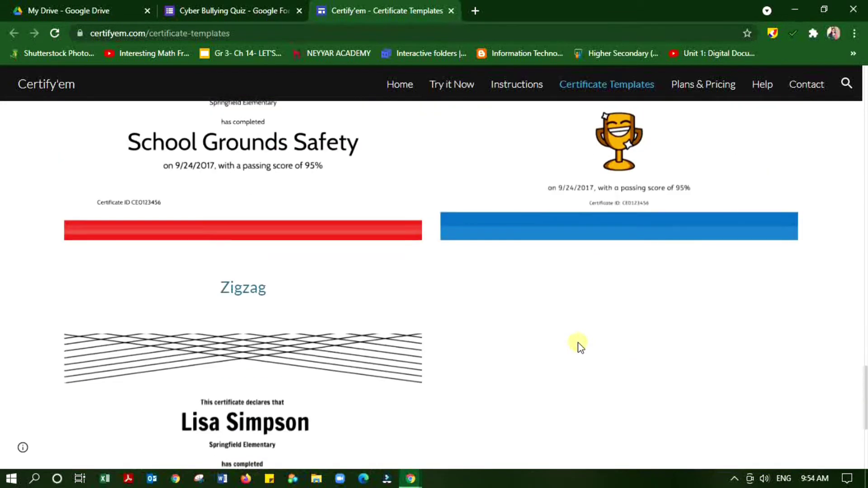
scroll(580, 346, down, 1)
scroll(578, 343, up, 8)
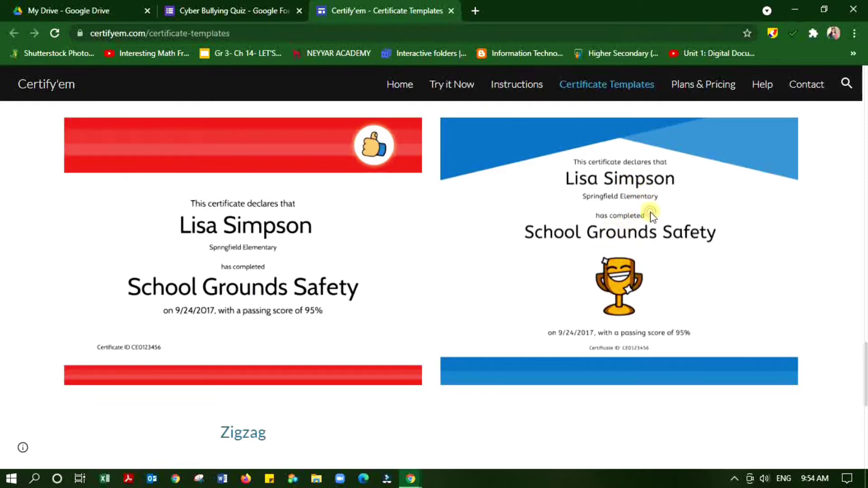
scroll(653, 272, up, 15)
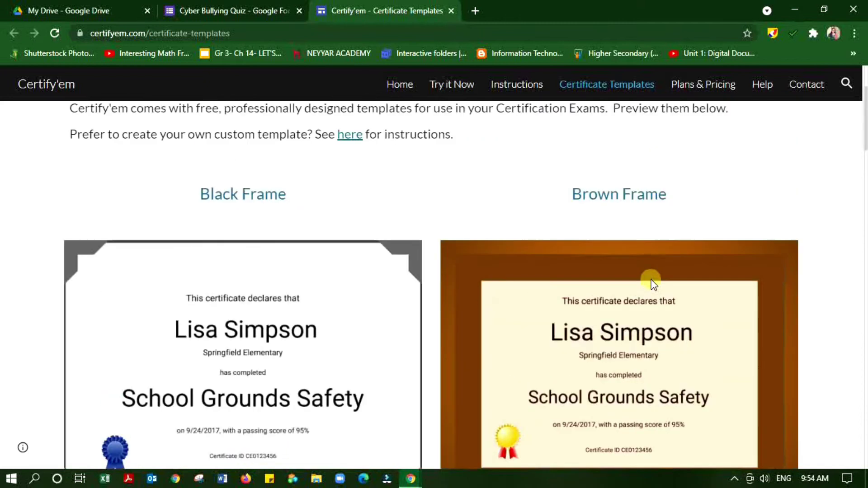
scroll(652, 284, down, 20)
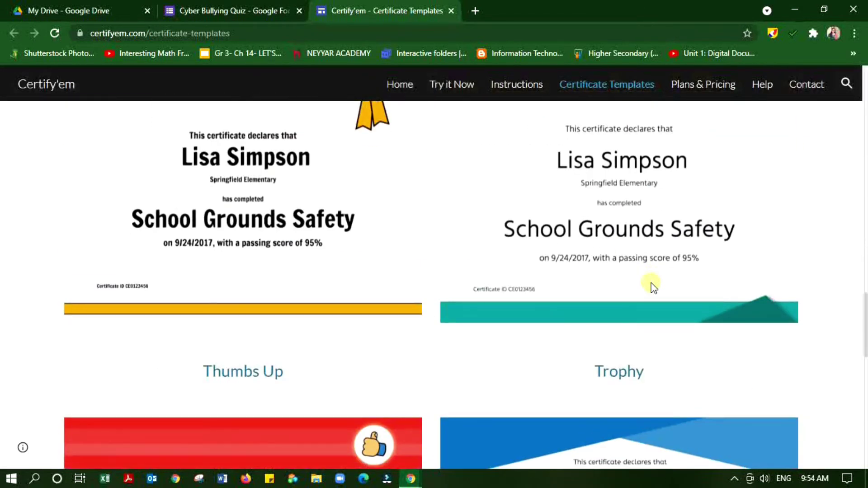
scroll(652, 284, down, 7)
scroll(605, 188, up, 3)
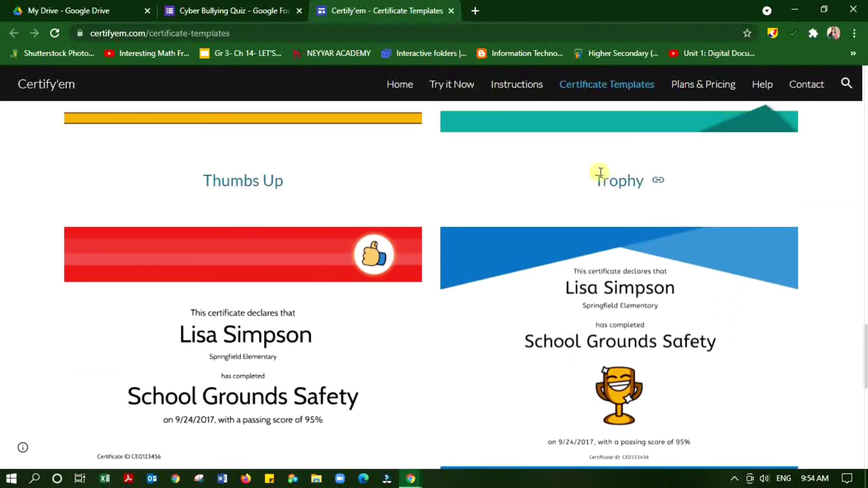
drag(598, 173, 605, 175)
Step: Return to the quiz and select Trophy as the Certify'em certificate template
click(451, 10)
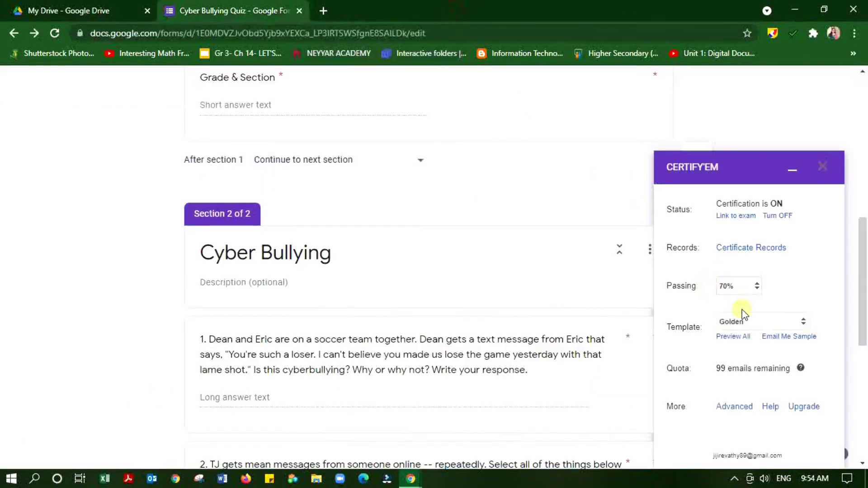
click(742, 322)
click(750, 417)
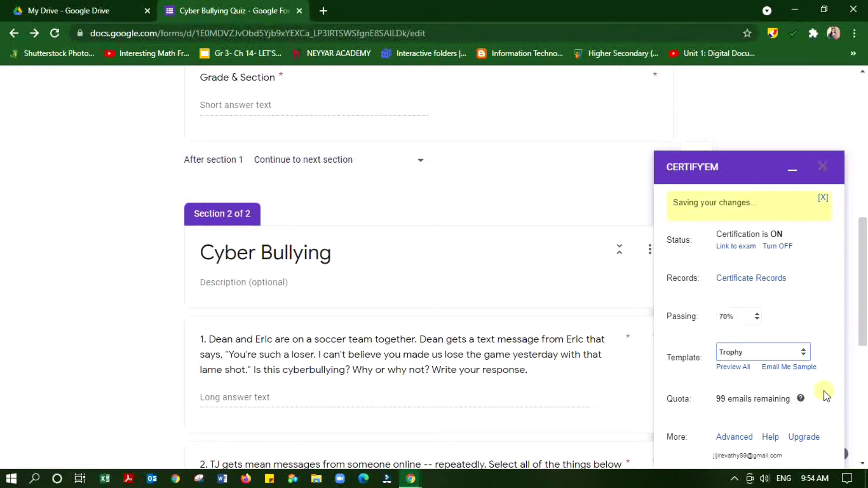
Step: Open the 'Use a Custom Template' setup and close it without changes
scroll(824, 391, down, 3)
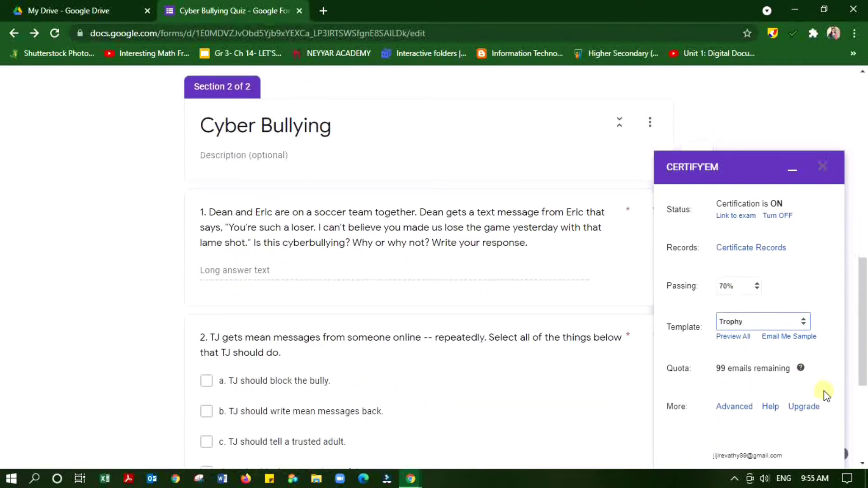
scroll(824, 391, down, 1)
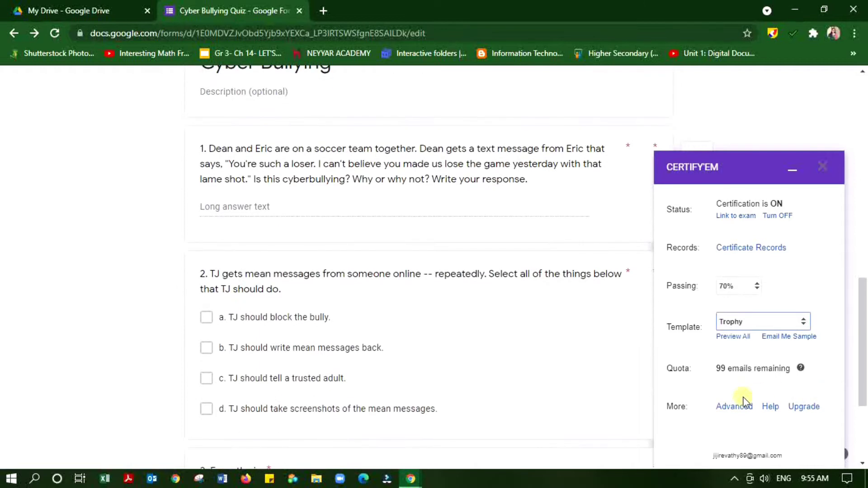
click(791, 323)
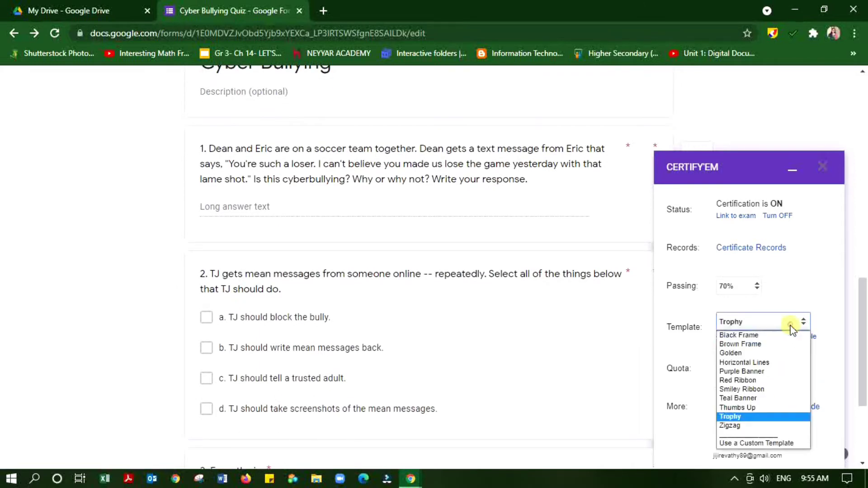
click(741, 444)
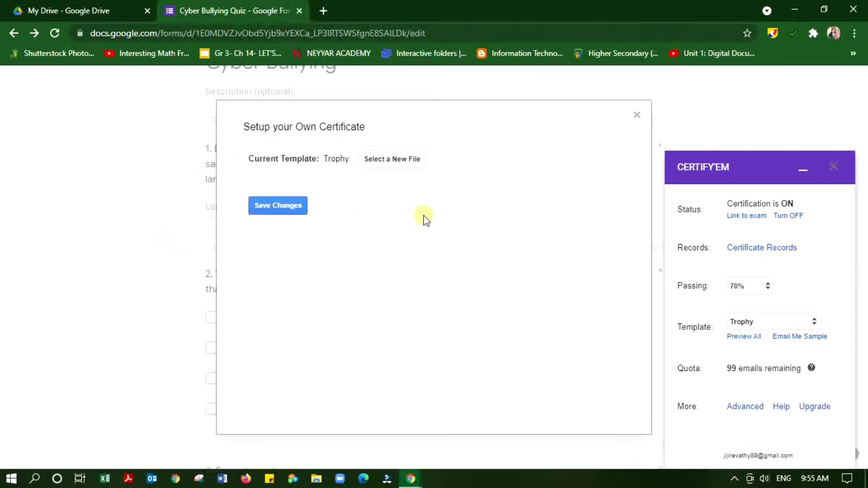
click(637, 115)
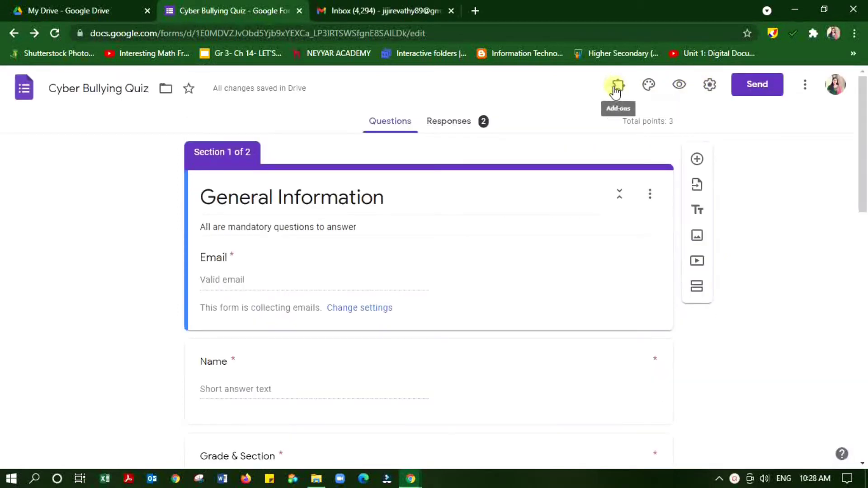
Step: Choose Certify'em from the add-ons menu and show its controls panel
click(616, 86)
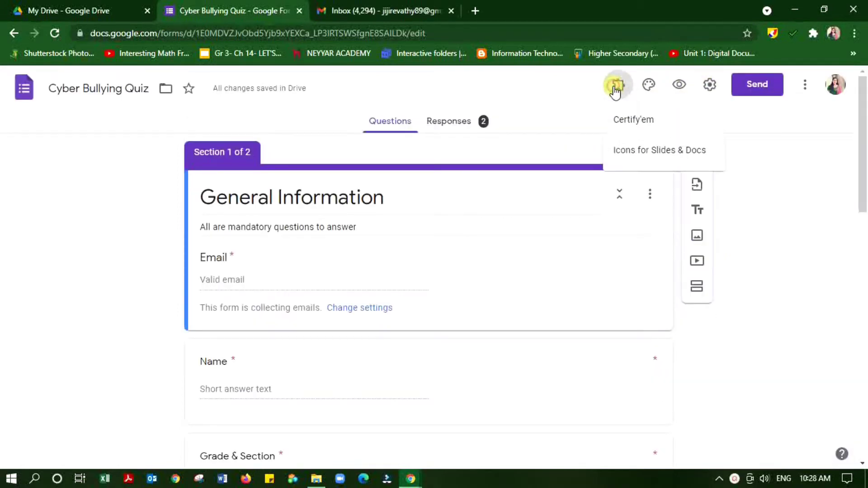
click(621, 121)
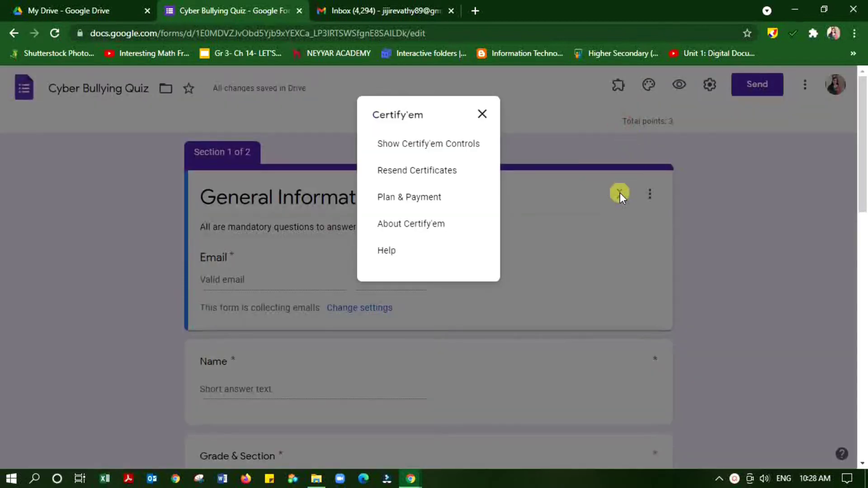
click(422, 146)
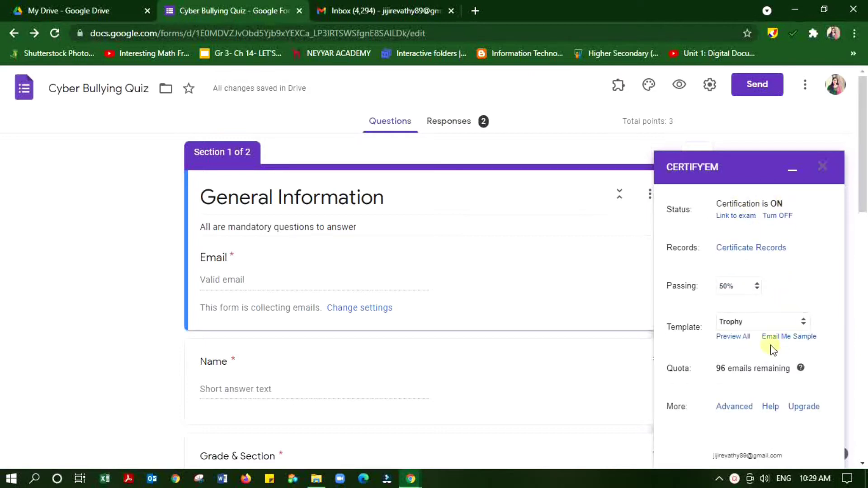
click(765, 324)
click(766, 323)
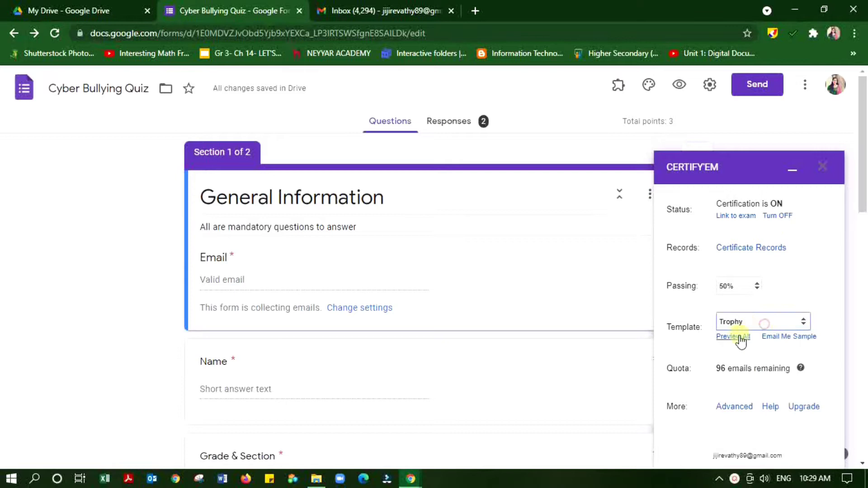
click(737, 338)
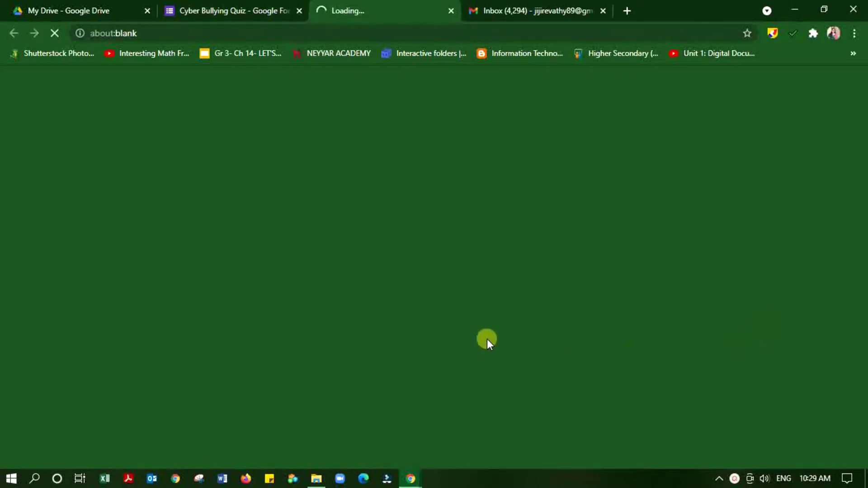
scroll(487, 339, down, 4)
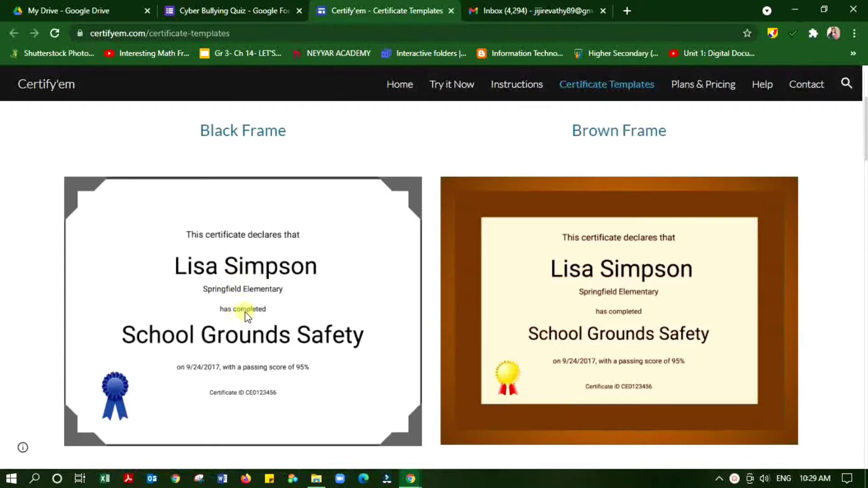
scroll(316, 358, down, 3)
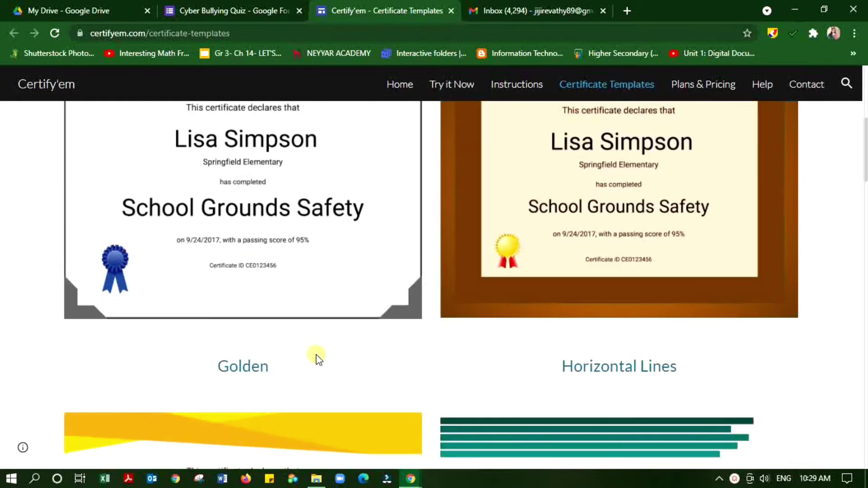
scroll(316, 356, down, 3)
scroll(319, 355, down, 5)
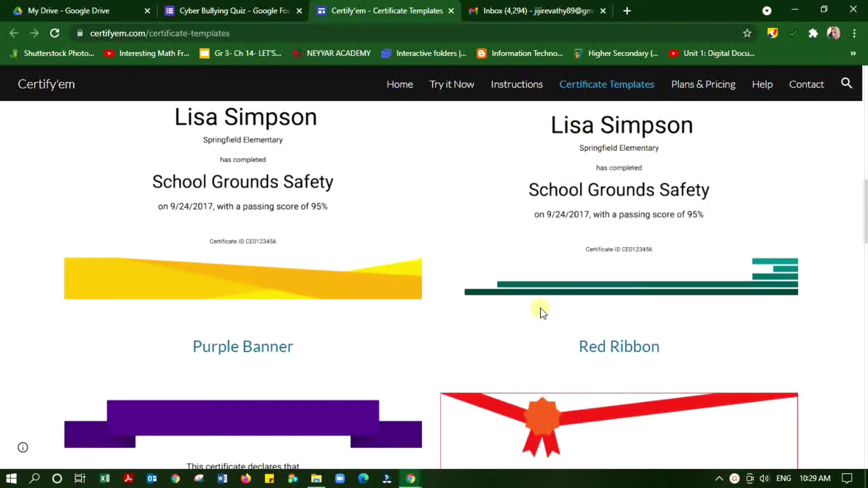
scroll(542, 310, down, 7)
scroll(528, 337, down, 13)
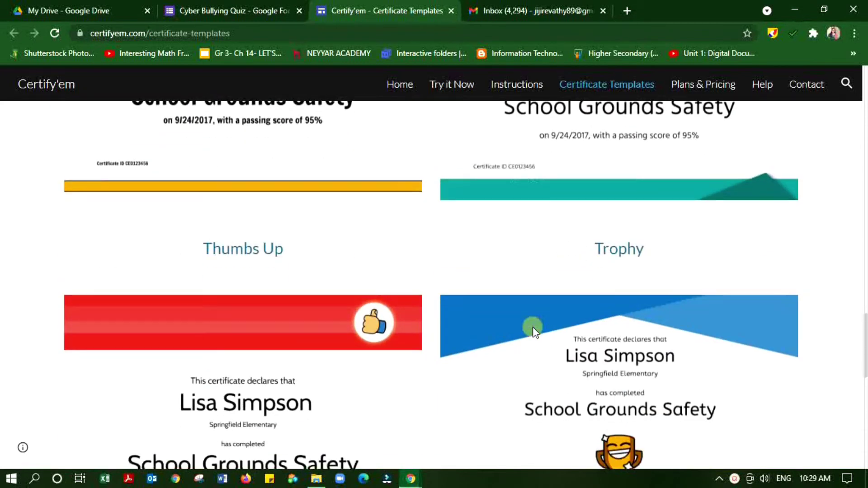
scroll(534, 324, down, 7)
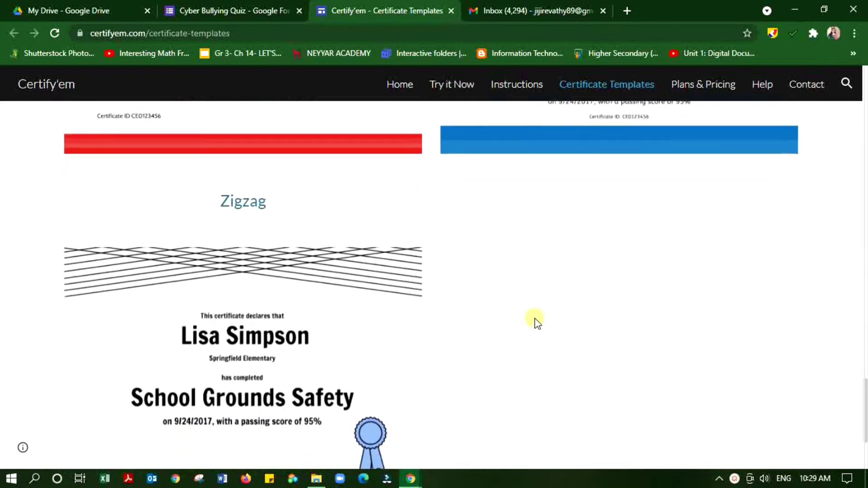
scroll(535, 322, up, 7)
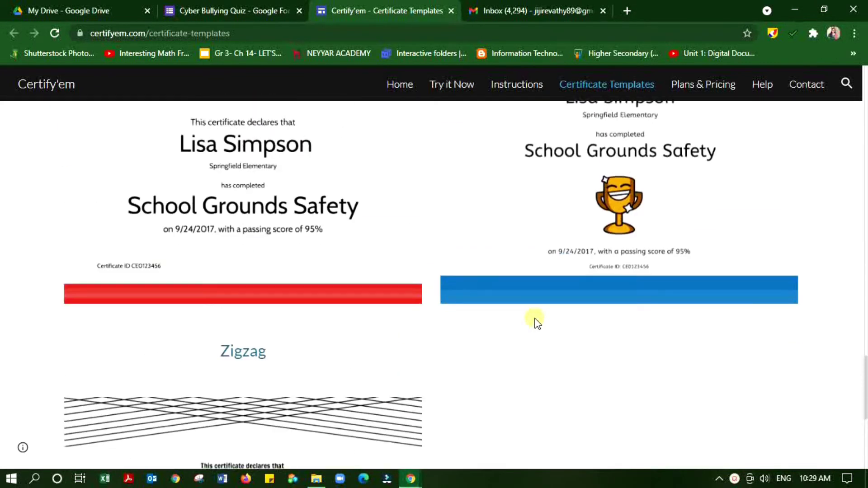
scroll(579, 267, up, 7)
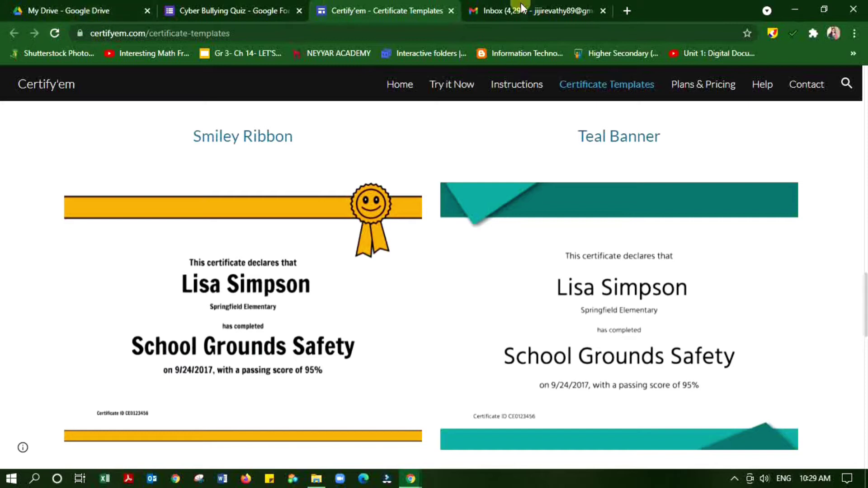
Step: Back in the quiz, choose the Smiley Ribbon template and keep passing at 50%
click(452, 10)
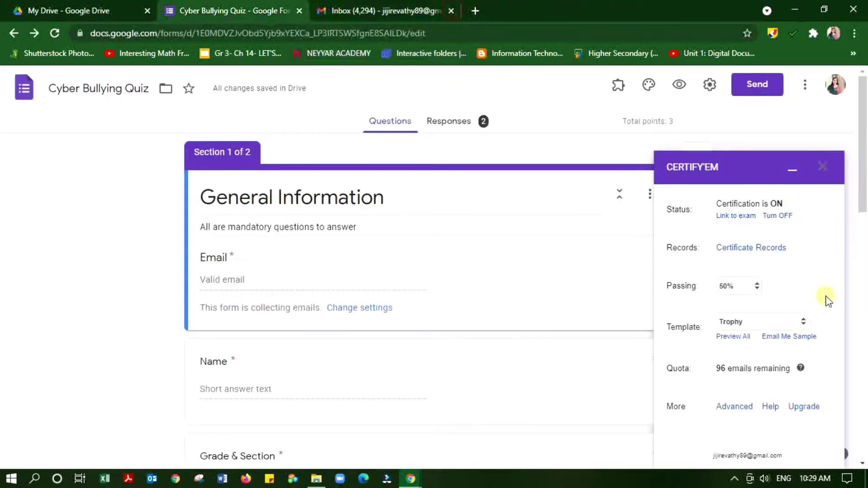
click(780, 321)
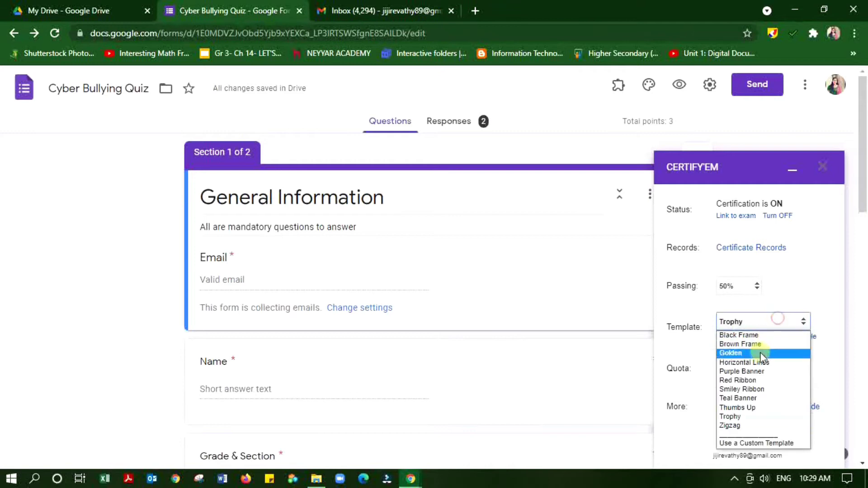
click(755, 391)
scroll(815, 389, down, 2)
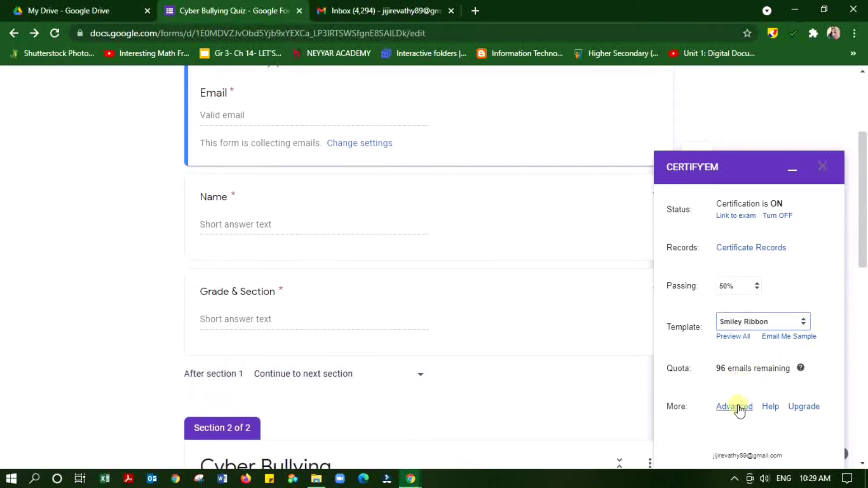
click(735, 287)
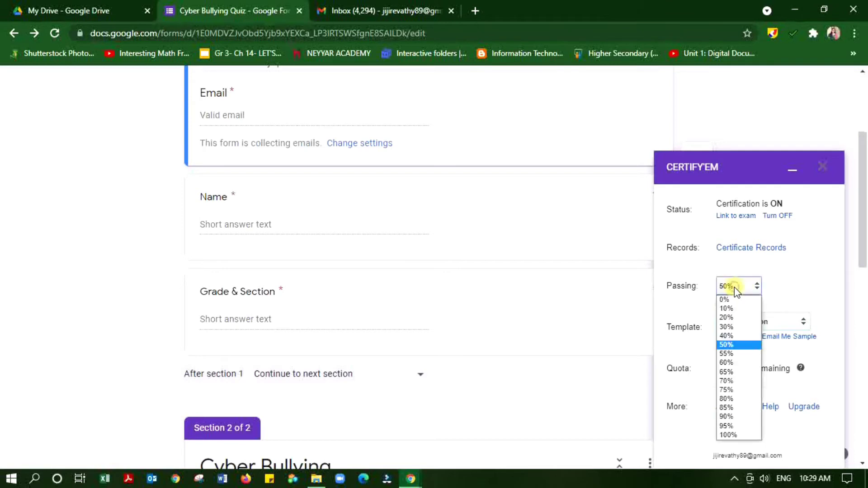
click(735, 345)
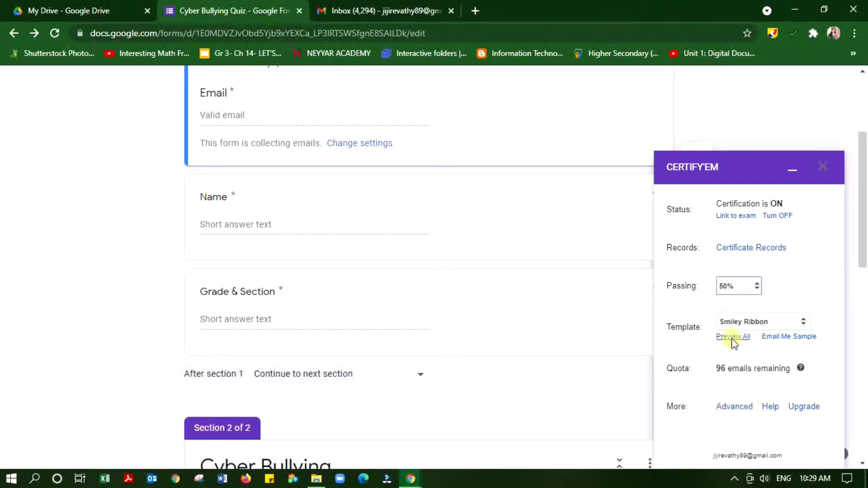
scroll(528, 272, up, 3)
triple_click(387, 207)
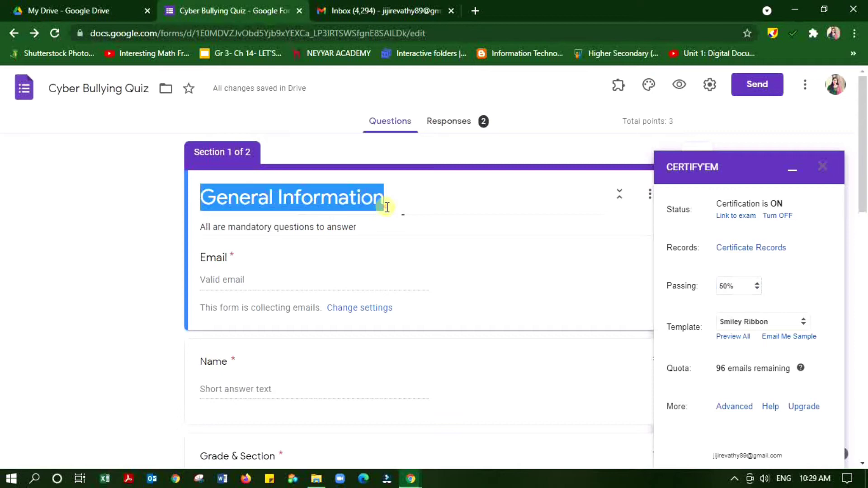
text(Cy)
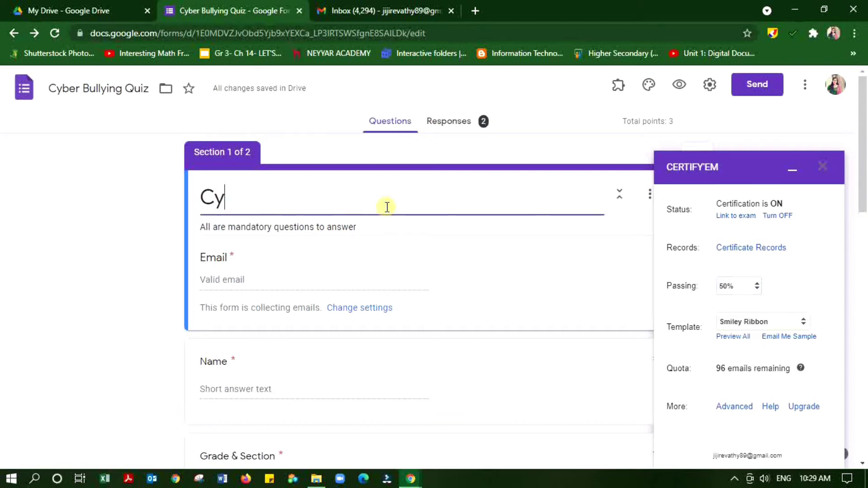
text(ber Bullyi)
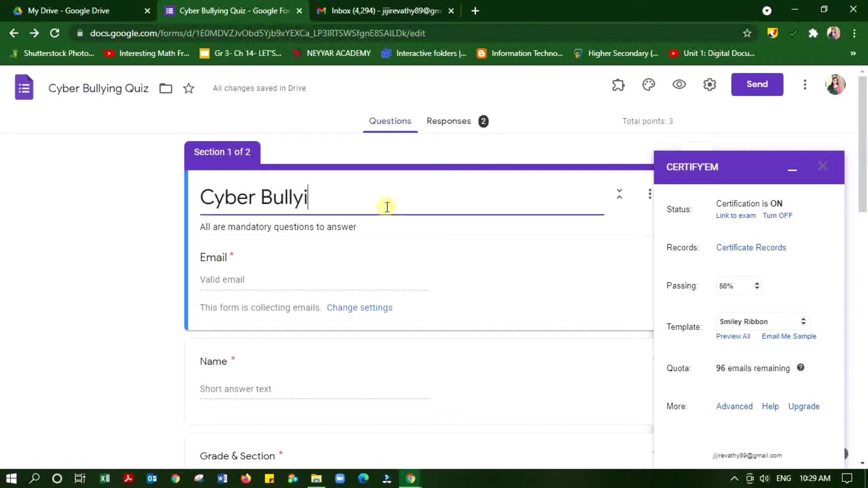
text(ng Quiz)
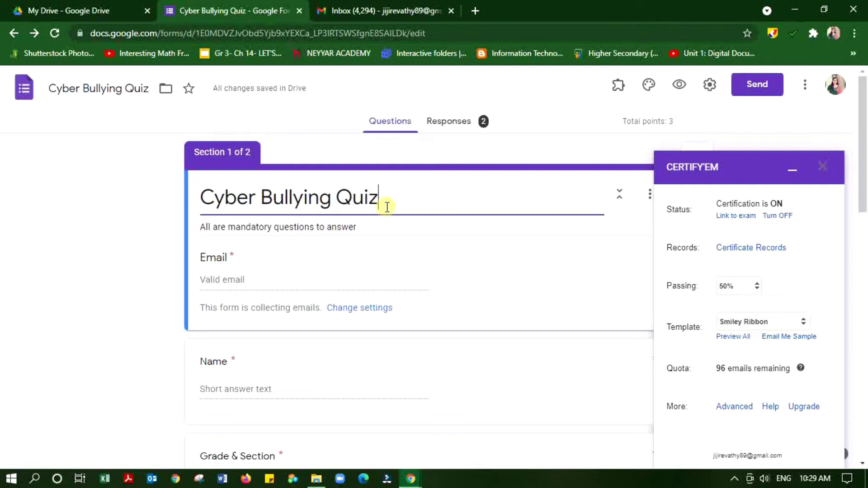
scroll(262, 333, down, 3)
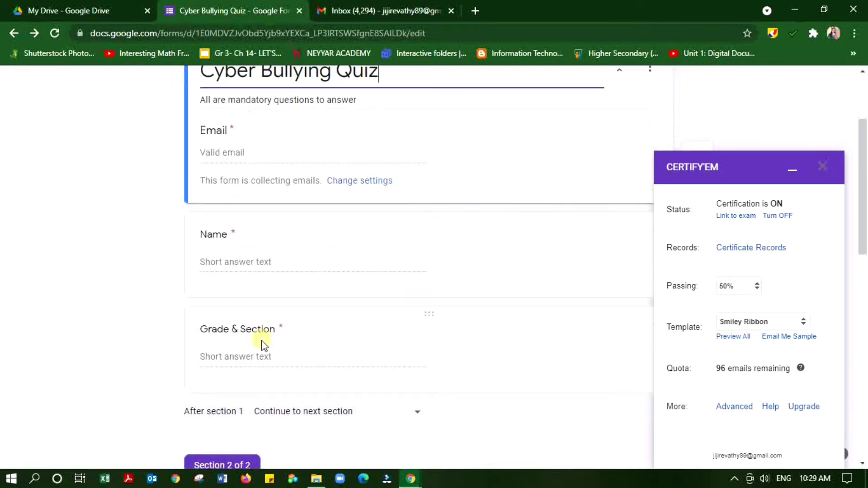
scroll(520, 359, down, 3)
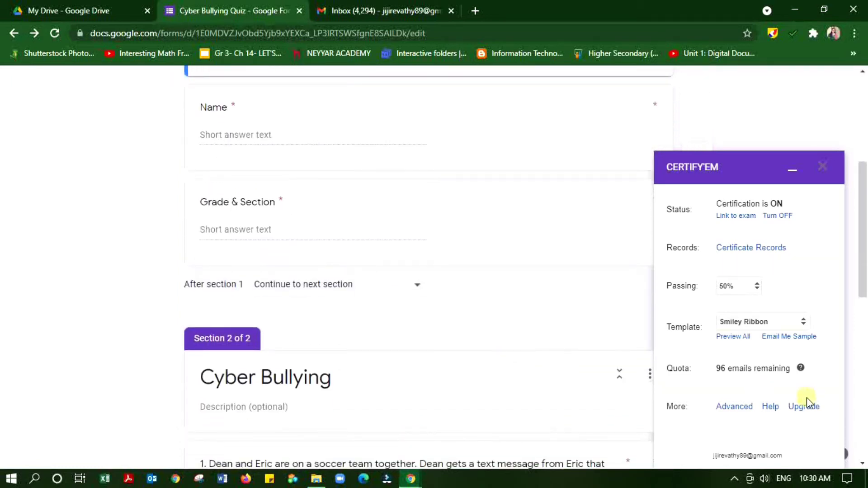
Step: Open Certify'em's Advanced options and review the thank-you message and 'Cyber Bullying quiz' subject
click(745, 407)
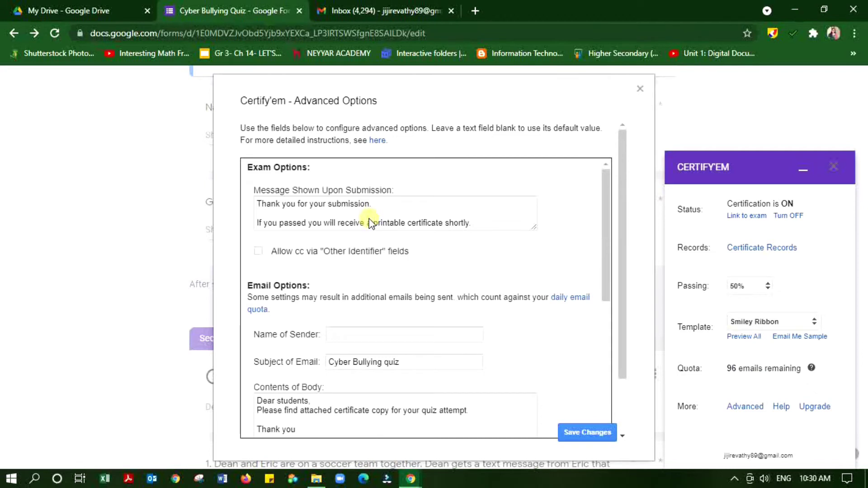
drag(258, 203, 477, 229)
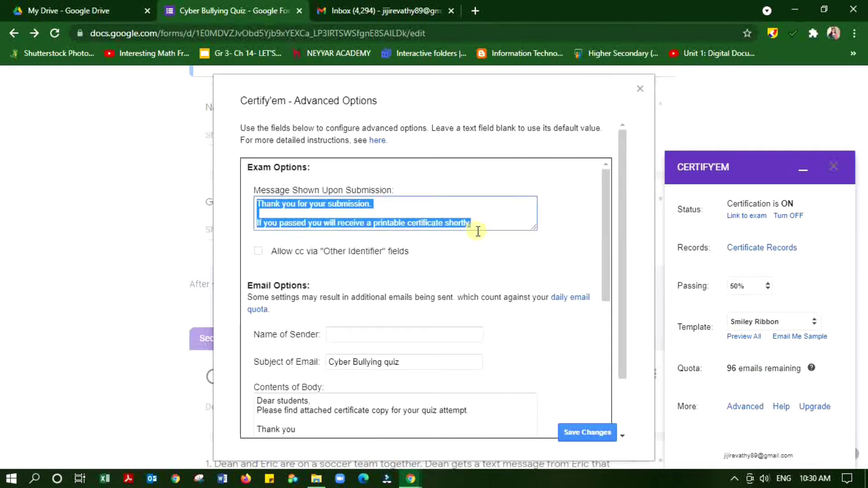
scroll(478, 244, down, 3)
click(397, 236)
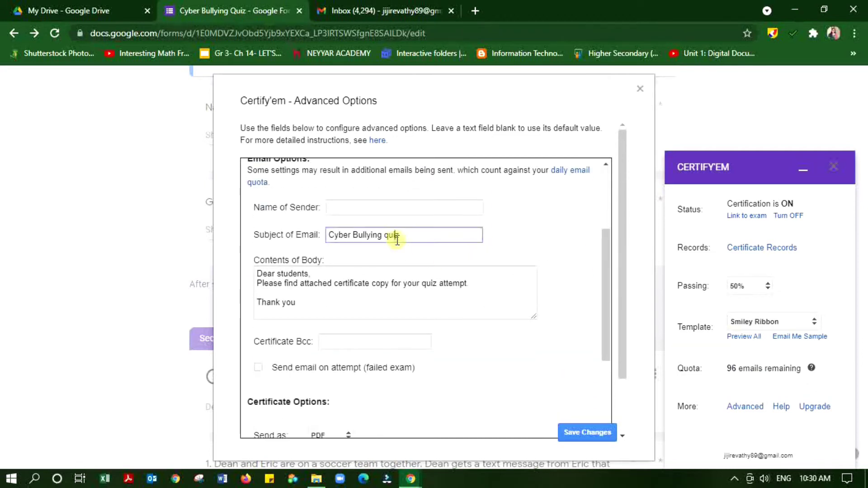
drag(398, 239, 280, 246)
Step: Review the email body, keep certificates sent as PDF, and save the changes
click(326, 308)
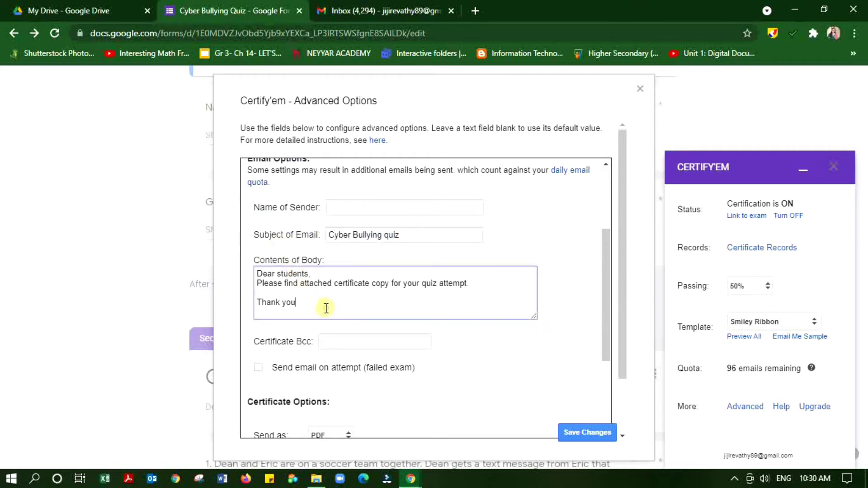
drag(258, 273, 326, 306)
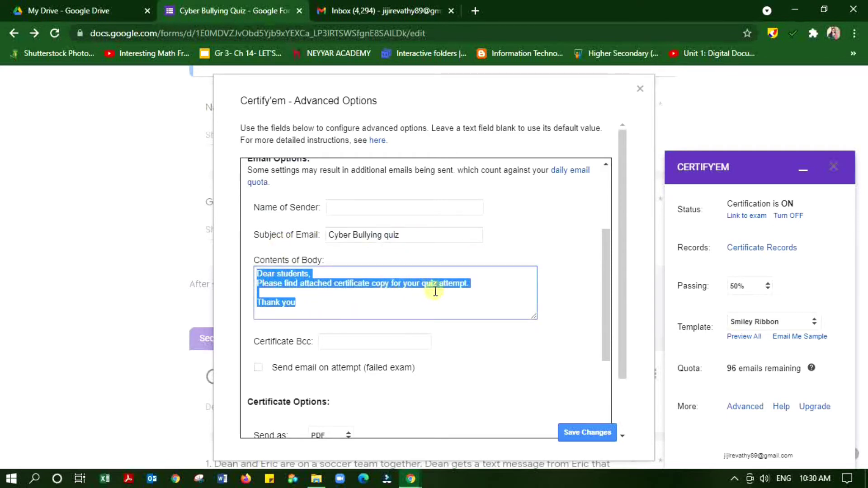
click(370, 298)
scroll(385, 367, down, 3)
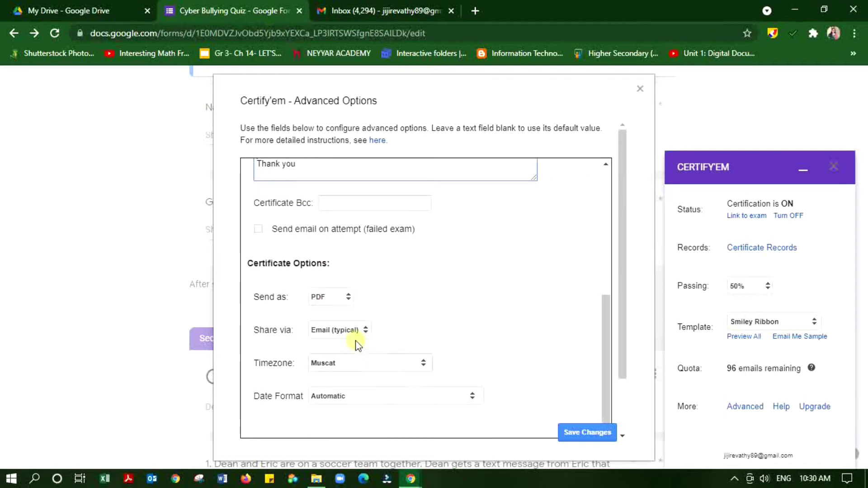
click(338, 297)
click(330, 307)
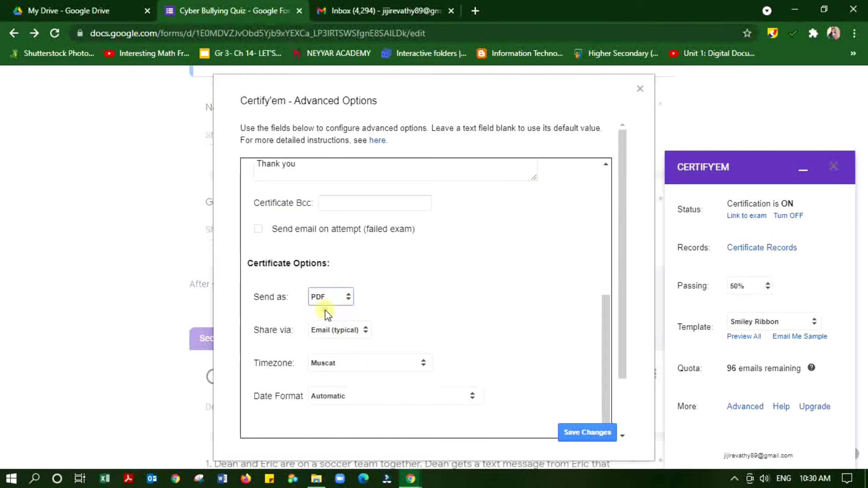
click(375, 319)
click(589, 433)
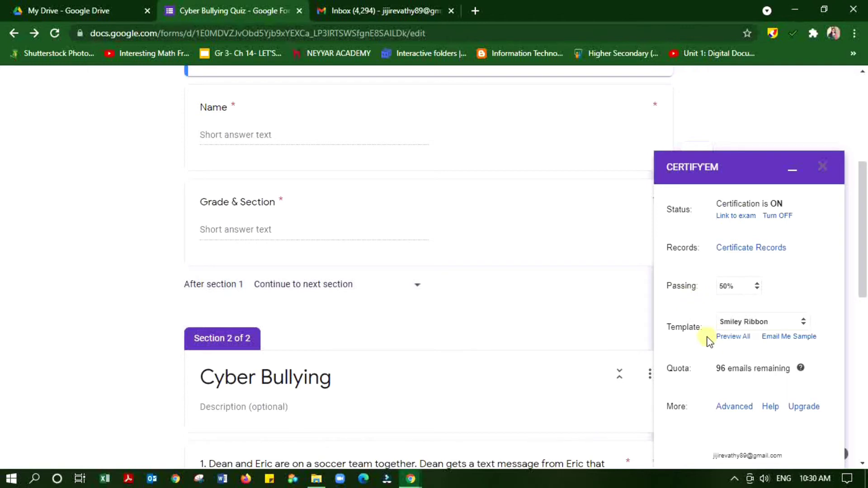
Step: Close the Certify'em panel and copy the form's shortened share link
scroll(708, 341, down, 5)
scroll(826, 177, up, 10)
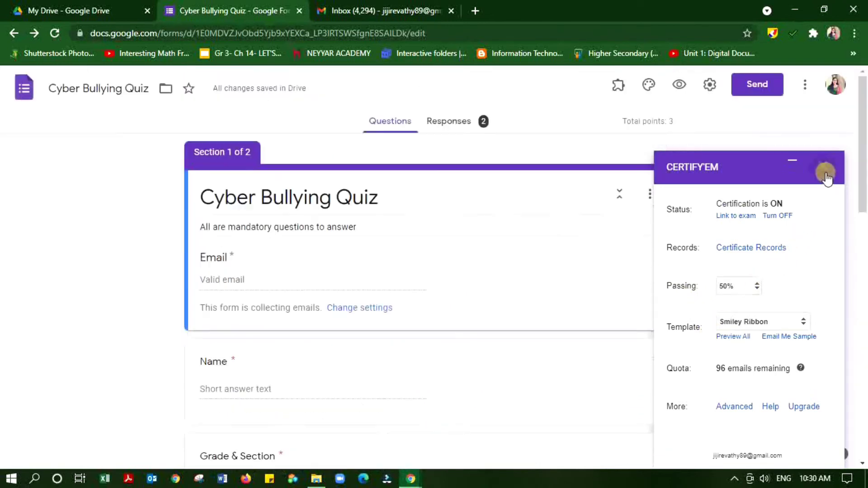
click(826, 177)
click(752, 85)
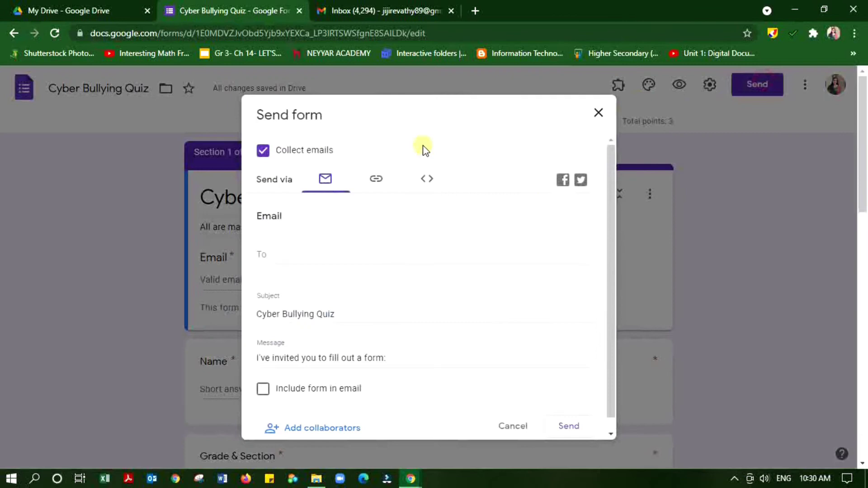
click(376, 180)
click(266, 262)
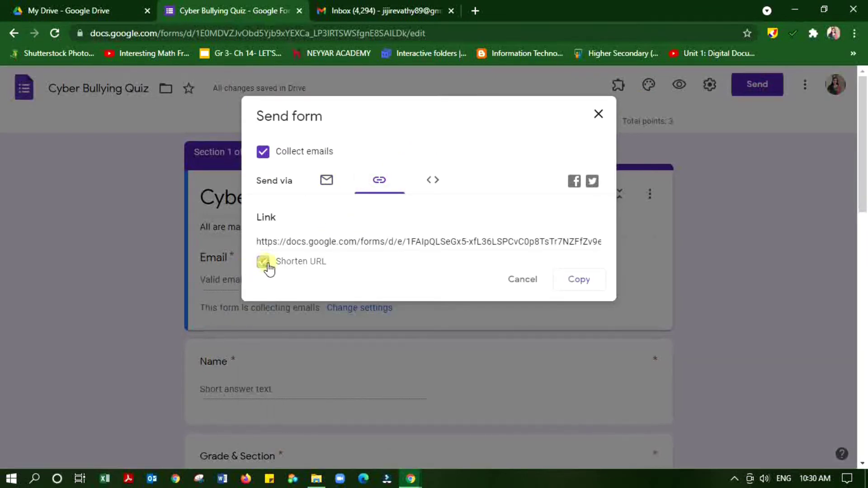
click(578, 279)
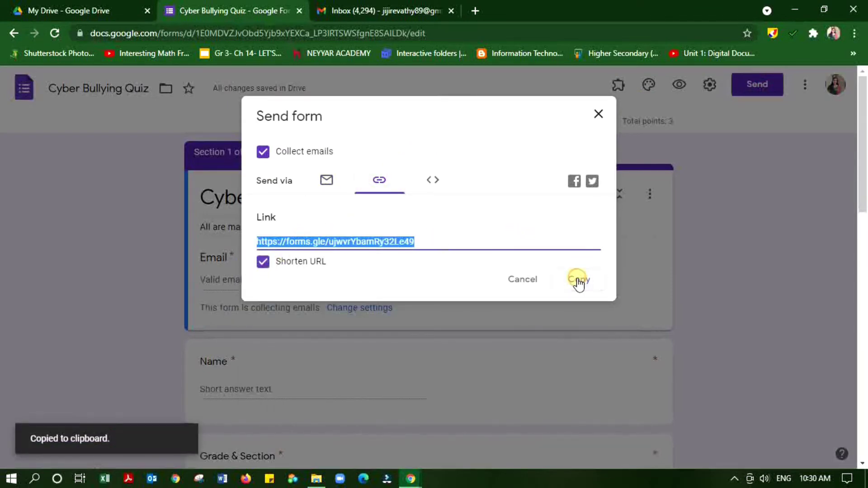
Step: Open the live quiz in a new tab, fill in Grade & Section, and continue
click(475, 11)
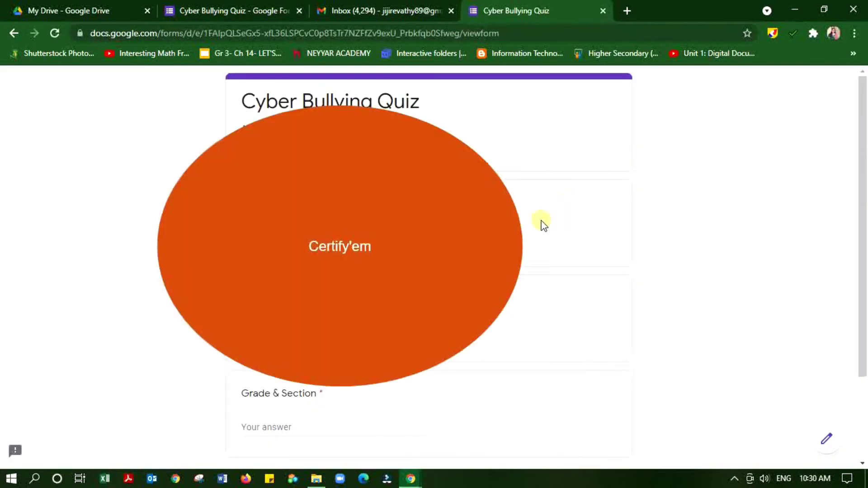
click(266, 427)
scroll(429, 267, down, 3)
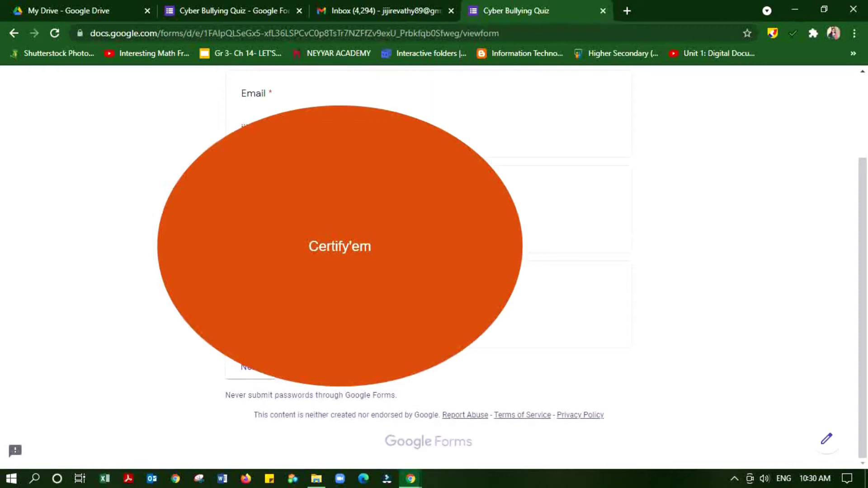
click(243, 375)
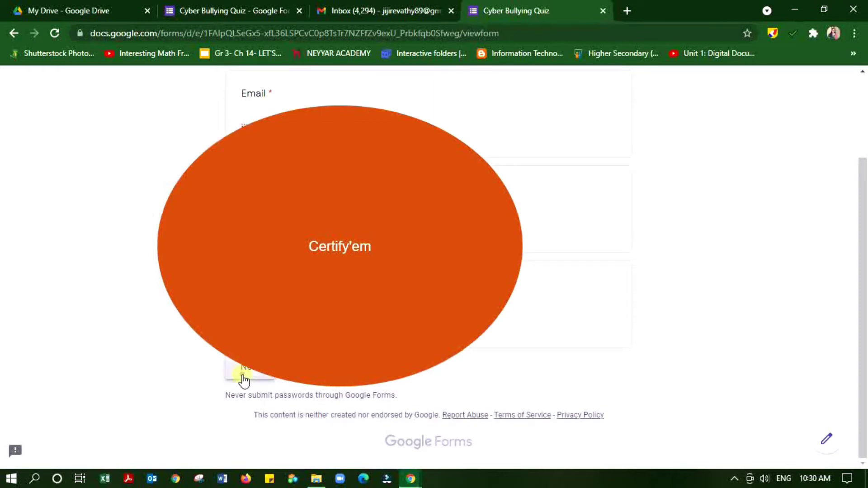
Step: Answer question 1 with YES
scroll(315, 215, down, 3)
click(285, 101)
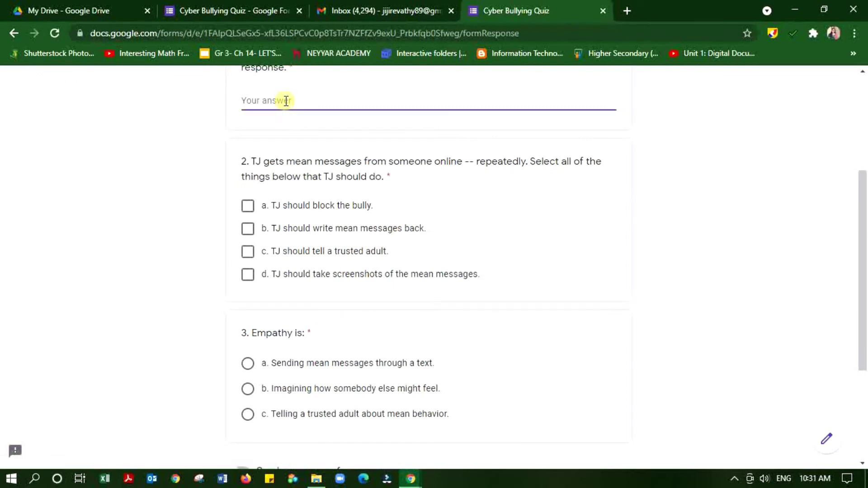
scroll(275, 132, up, 2)
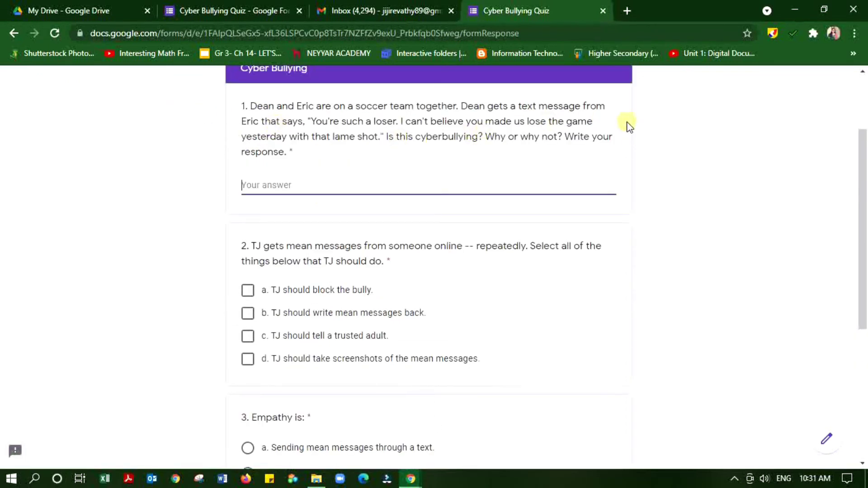
scroll(626, 126, up, 1)
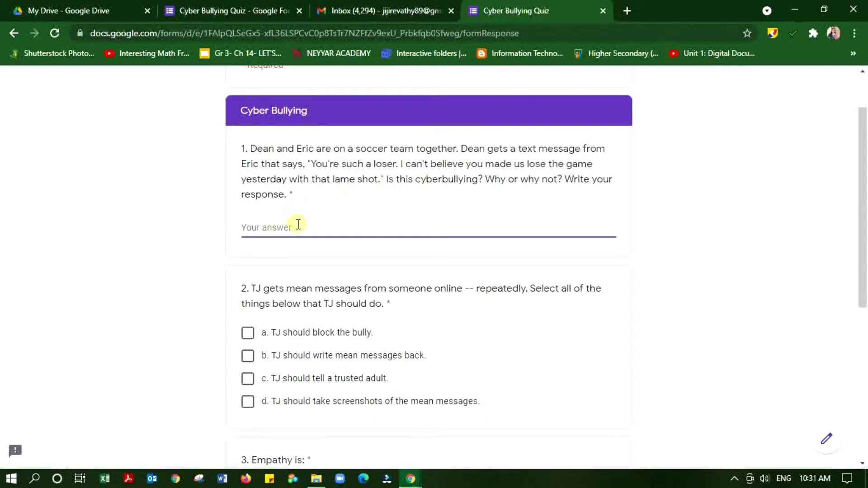
text(YES)
Step: Tick block the bully, tell a trusted adult and take screenshots, then submit
scroll(305, 237, down, 3)
click(248, 206)
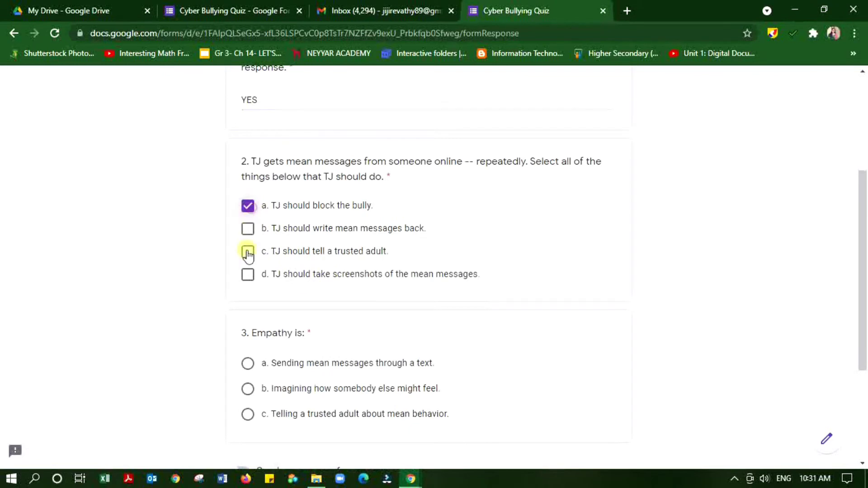
click(248, 252)
click(248, 275)
scroll(300, 305, down, 3)
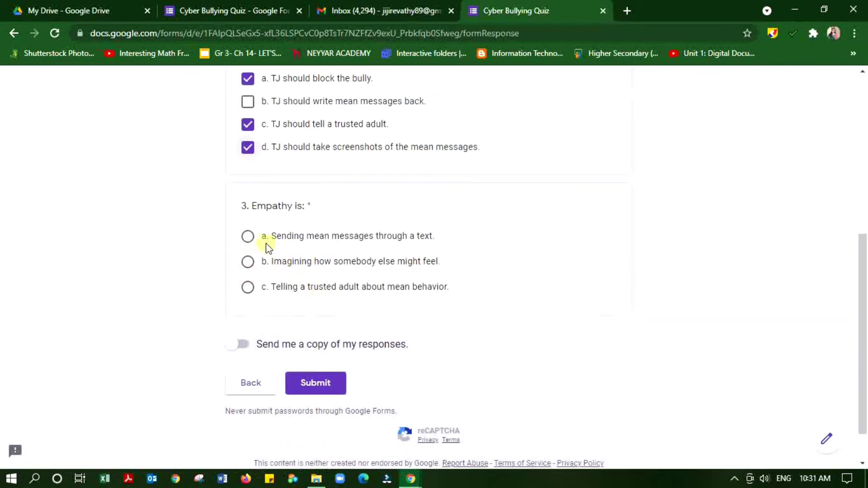
click(312, 384)
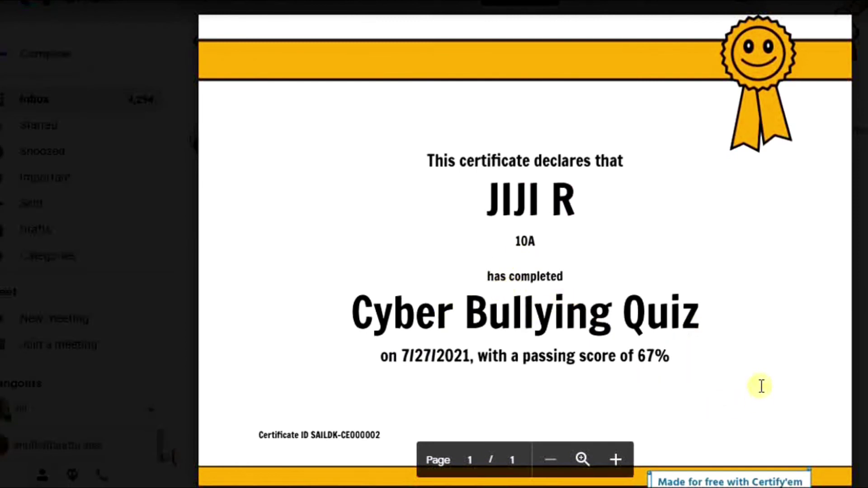
Step: Scroll through the Cyber Bullying Quiz certificate PDF with its 67% score, then close the preview
scroll(732, 355, down, 3)
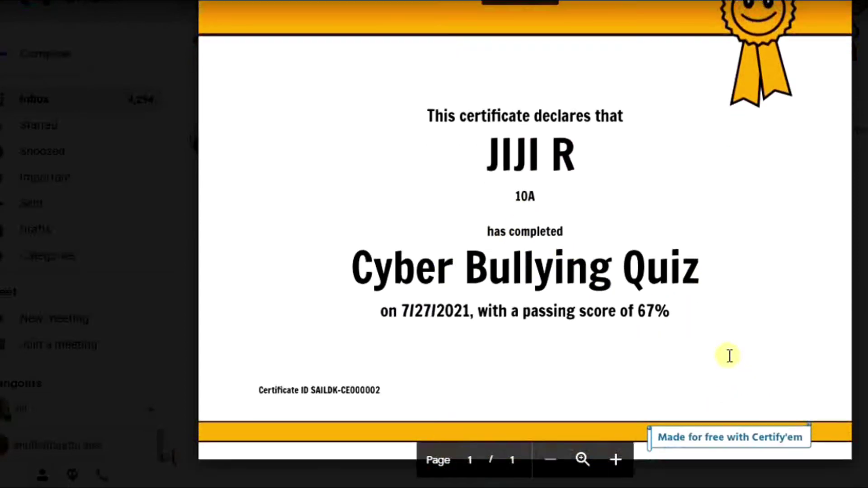
scroll(730, 355, up, 3)
scroll(733, 360, down, 3)
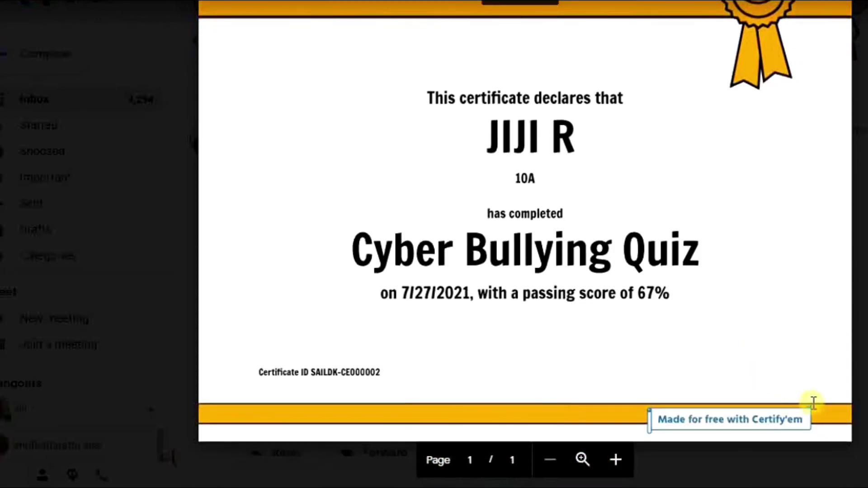
click(49, 20)
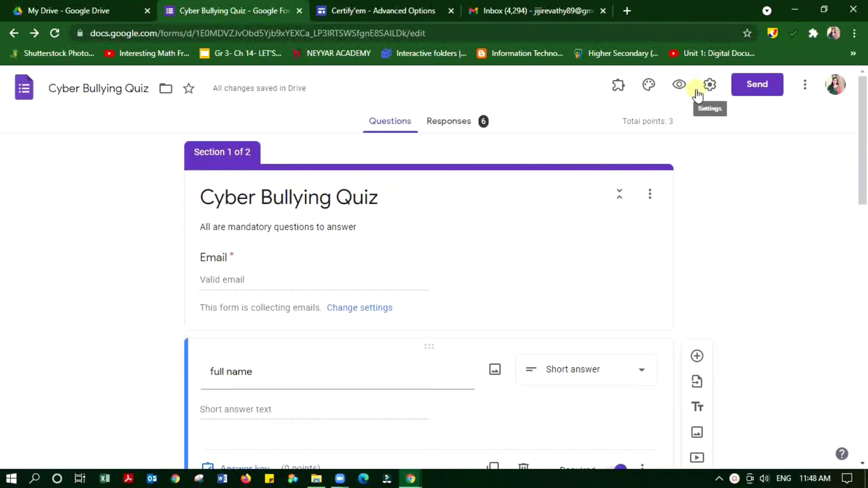
Step: Open the Certify'em add-on's control panel and its certificate template list
click(619, 86)
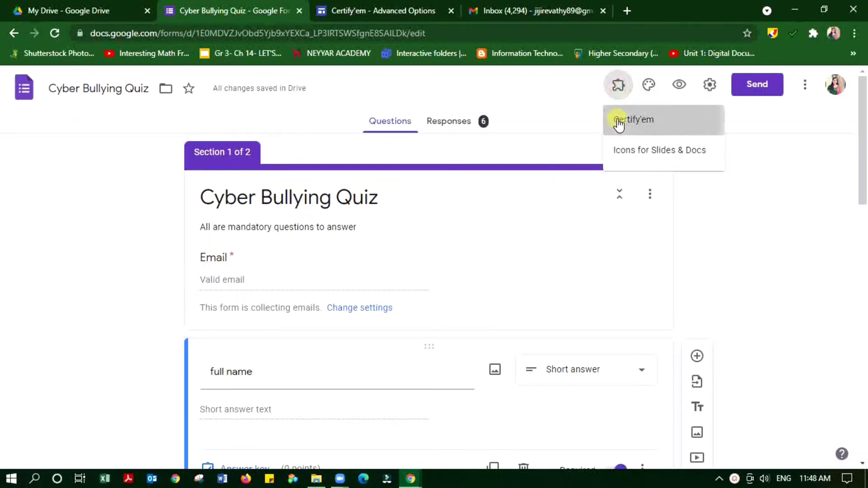
click(617, 120)
click(443, 145)
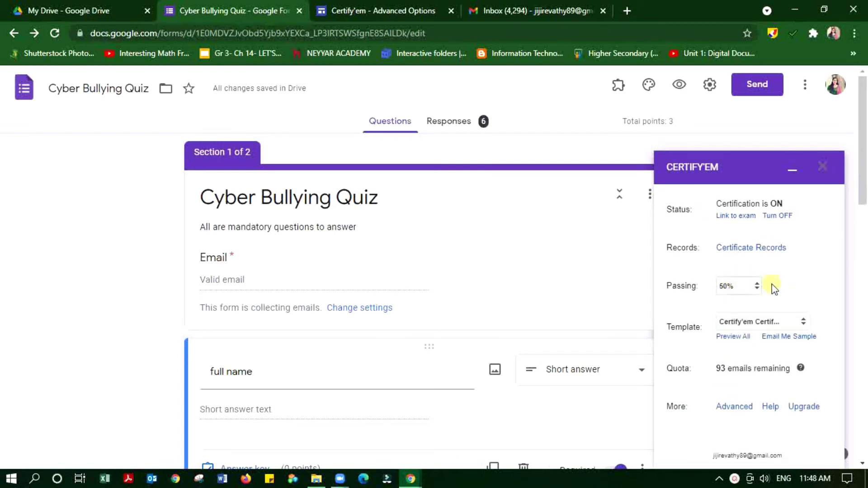
click(779, 322)
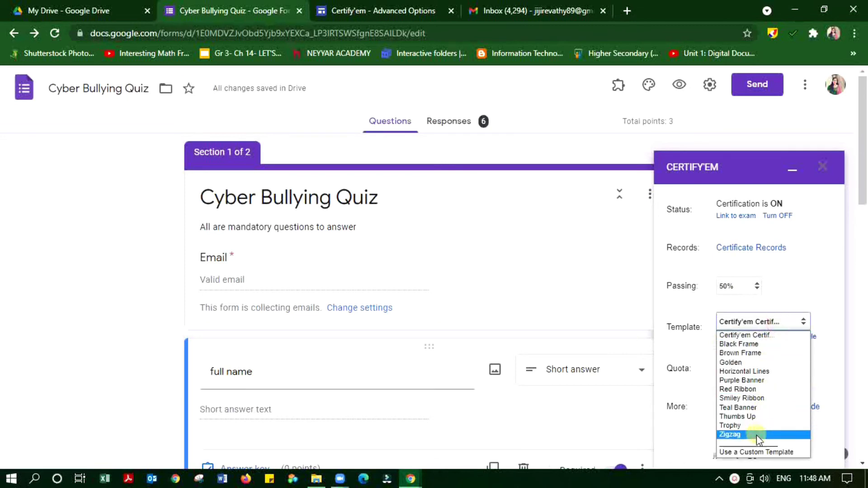
Step: Choose a custom template, abandon the file picker without a selection, and go to My Drive
click(755, 453)
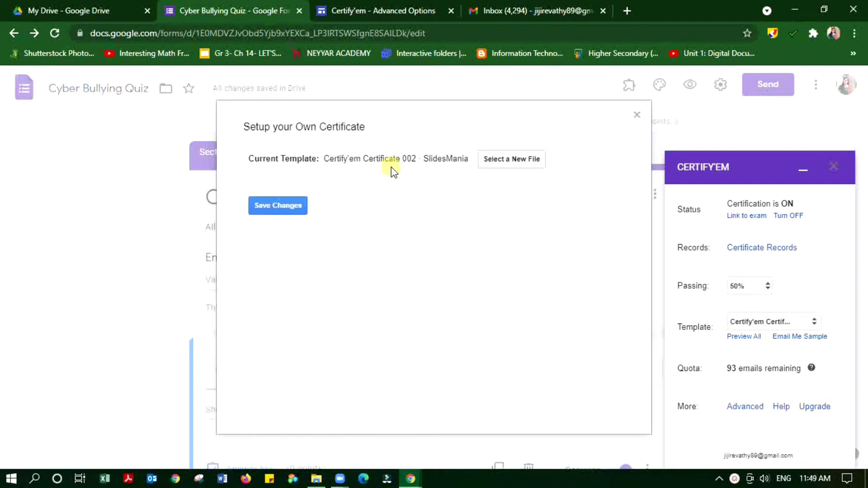
click(515, 168)
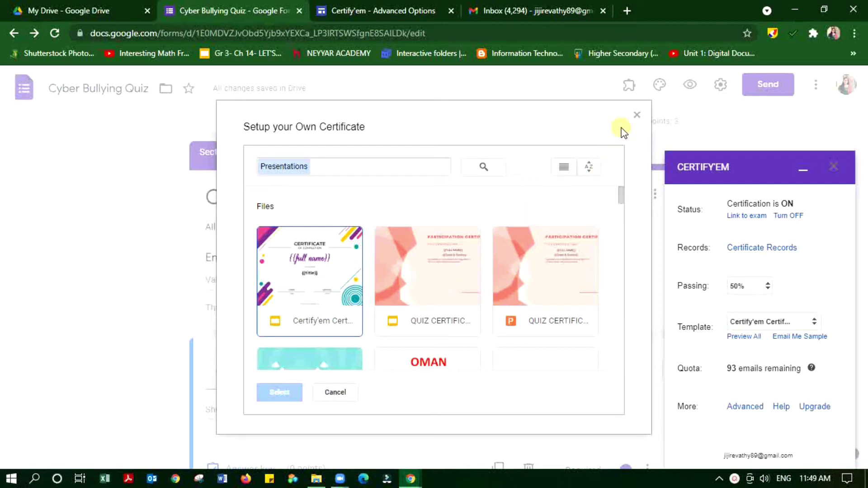
click(638, 115)
click(34, 10)
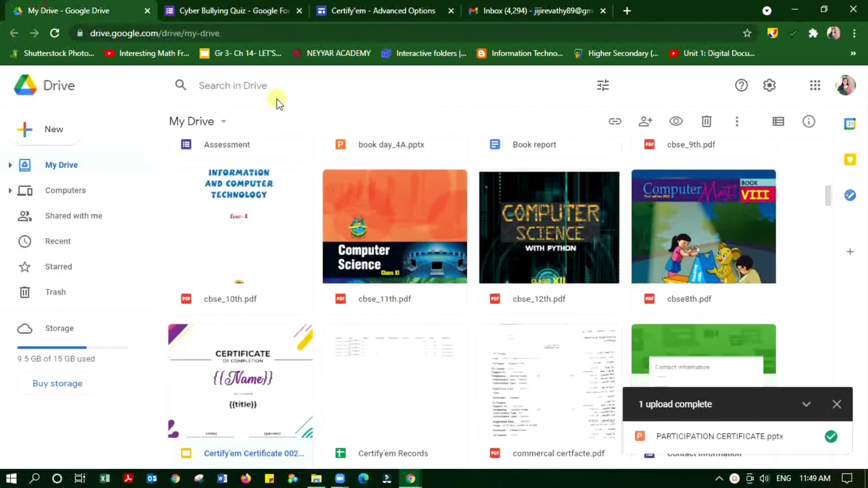
Step: Search Drive for 'QUIZ' and open the QUIZ CERTIFICATE presentation
click(274, 86)
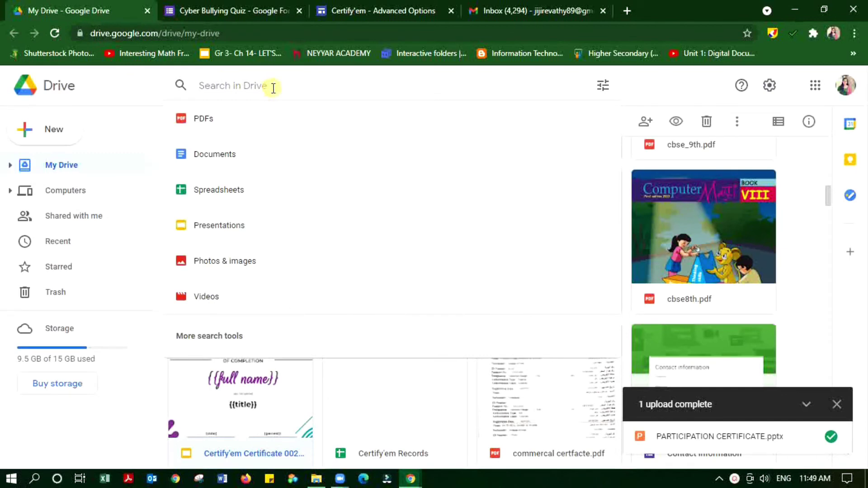
text(QUIZ)
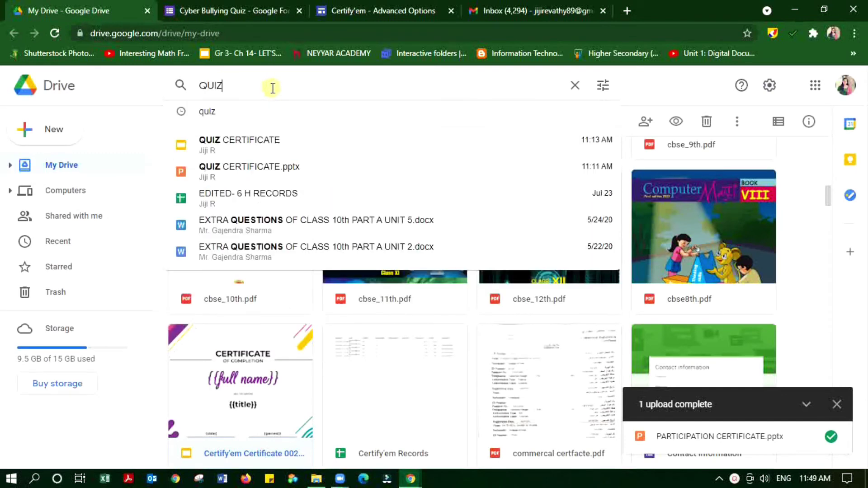
click(231, 145)
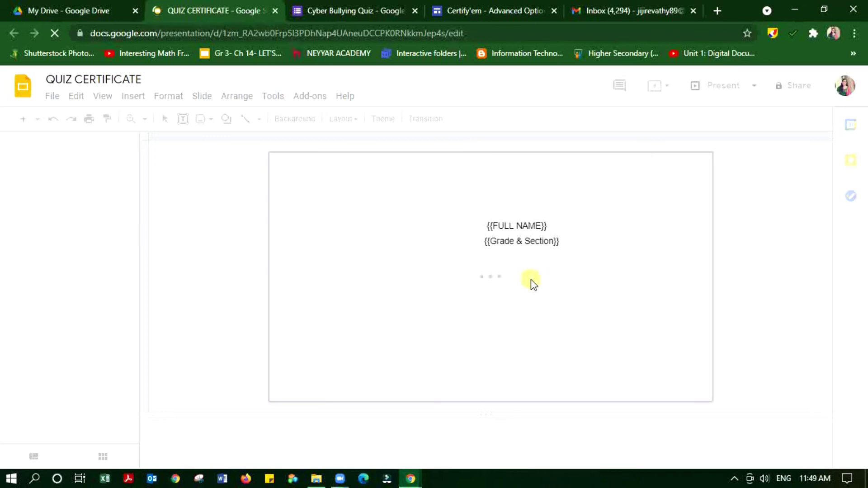
Step: Edit the placeholder below {{FULL NAME}} so it reads {{title}} instead of {{Grade & Section}}
click(519, 241)
click(530, 241)
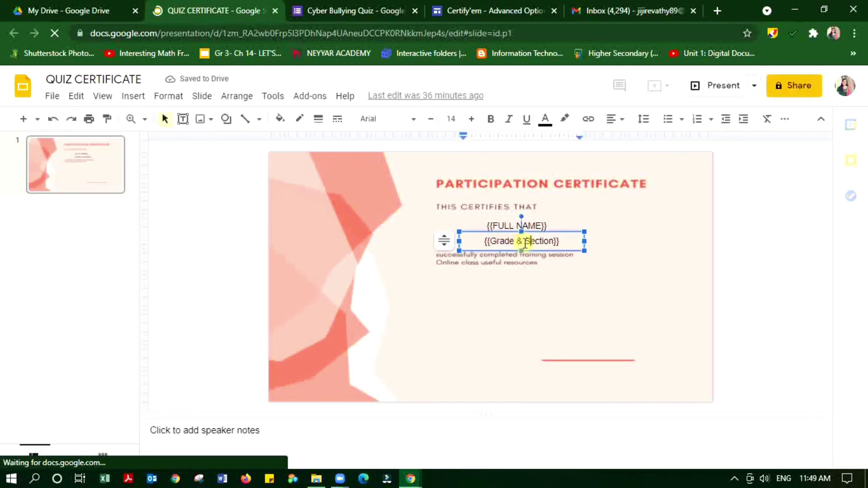
click(549, 241)
double_click(539, 240)
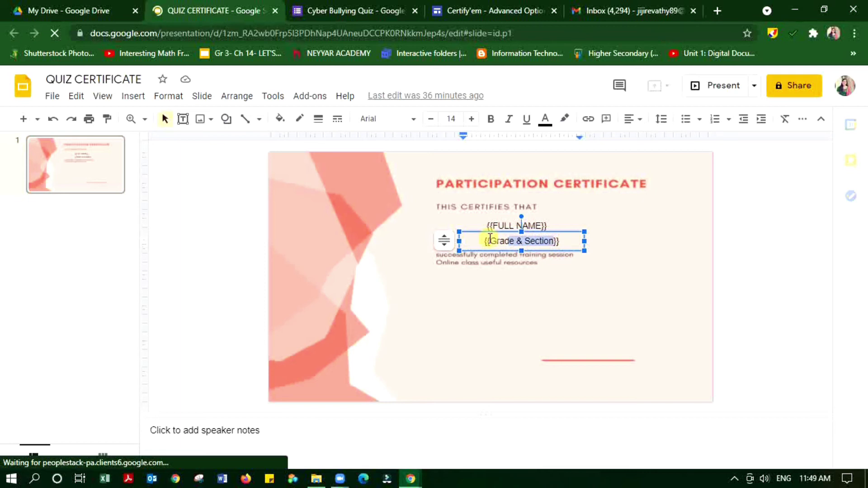
key(BackSpace)
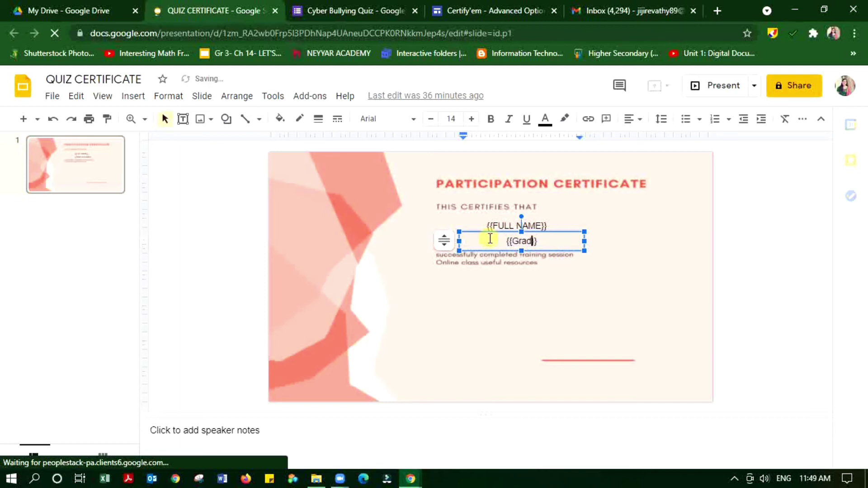
key(BackSpace)
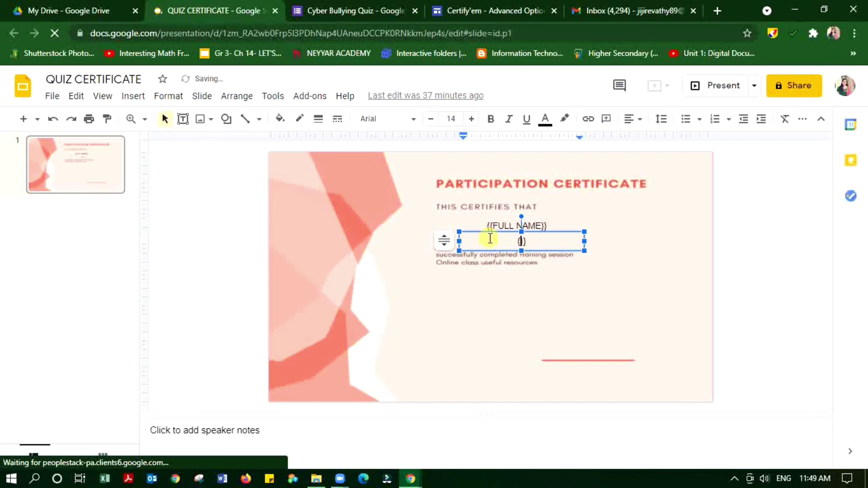
text(TITLE)
key(BackSpace)
key(BackSpace)
key(BackSpace)
key(BackSpace)
key(BackSpace)
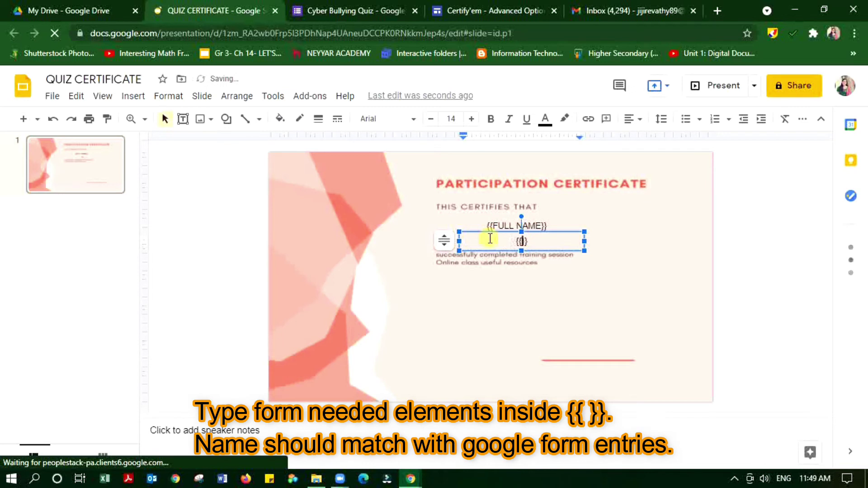
text(title)
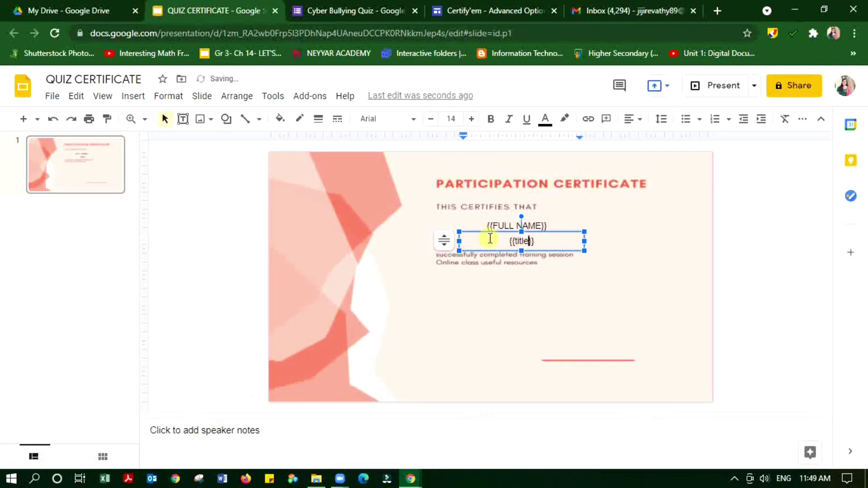
Step: Retitle the quiz's 'full name' question to FULL NAME
click(332, 9)
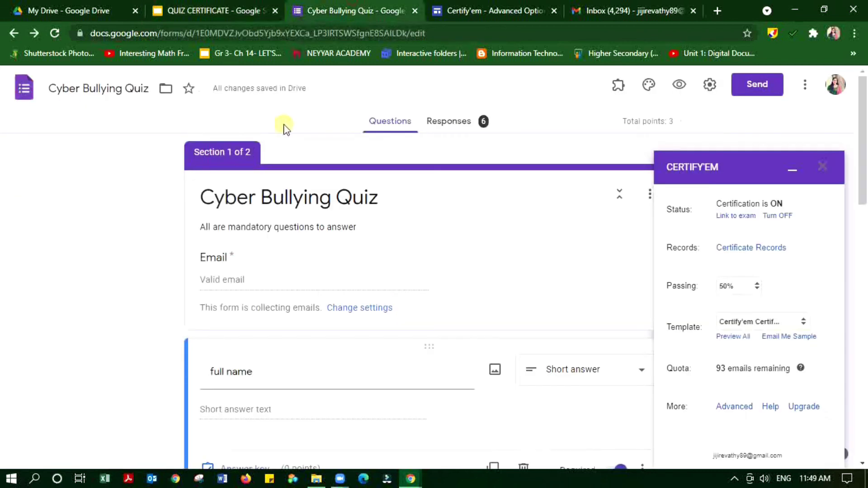
triple_click(273, 369)
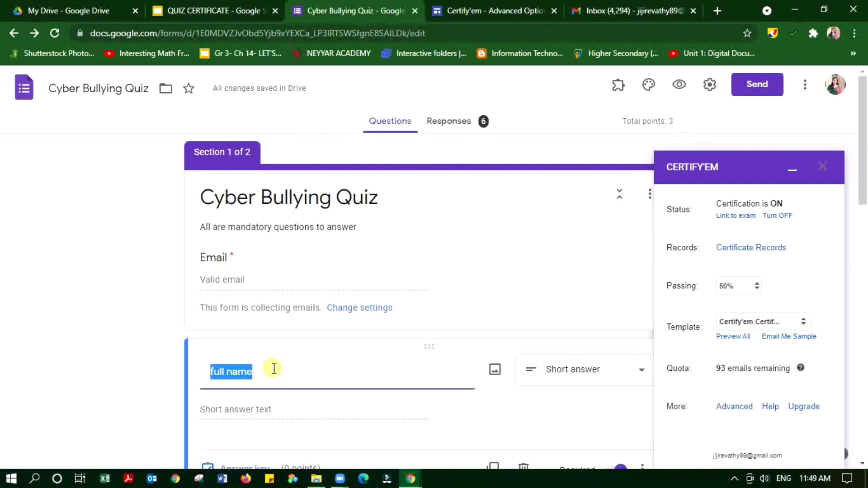
text(FULL NAME)
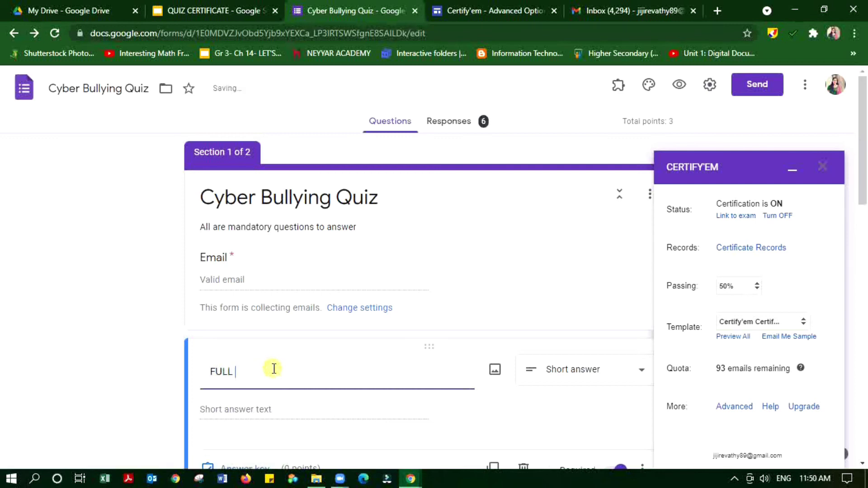
Step: Finish the {{title}} edit and close the QUIZ CERTIFICATE presentation
click(223, 6)
click(576, 271)
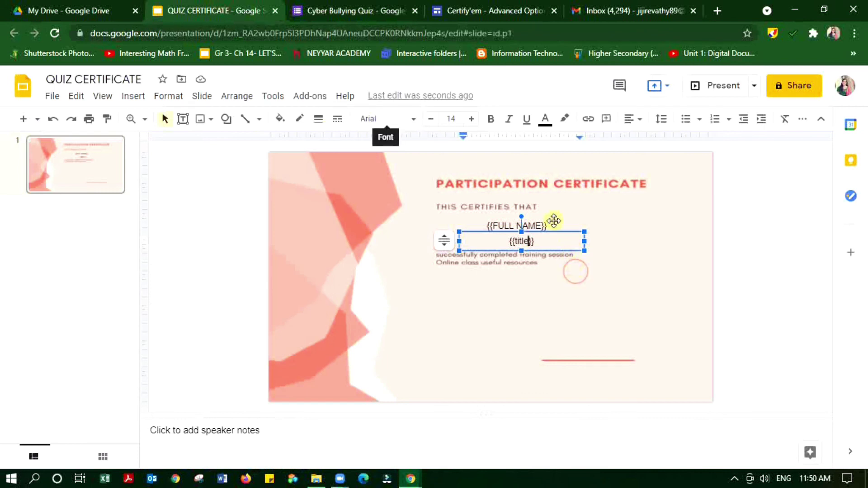
click(275, 11)
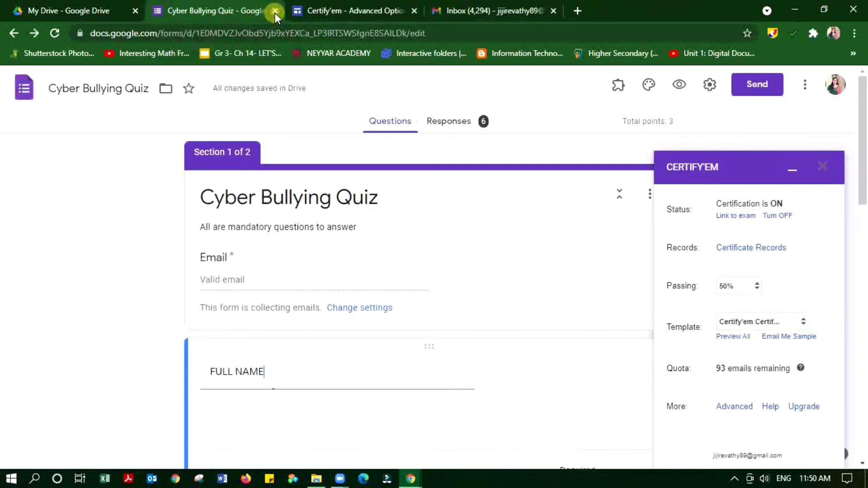
Step: Set Certify'em's custom certificate template to the QUIZ CERTIFICATE file and save the change
click(786, 323)
click(753, 453)
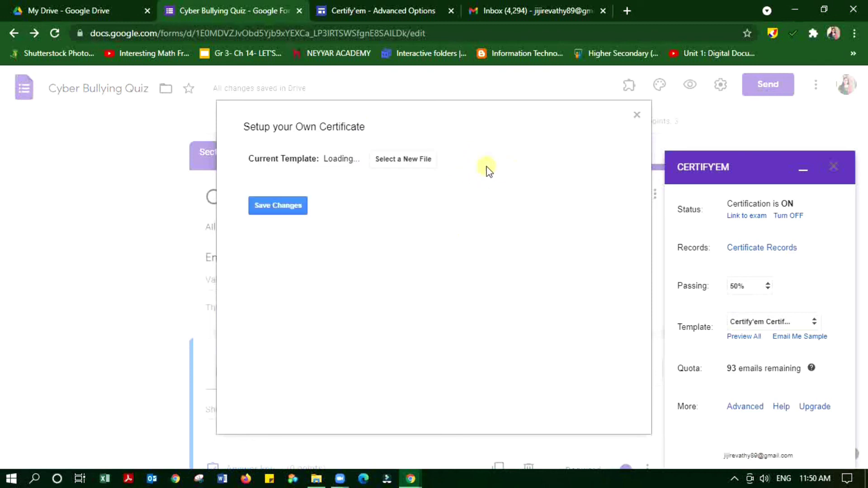
click(532, 166)
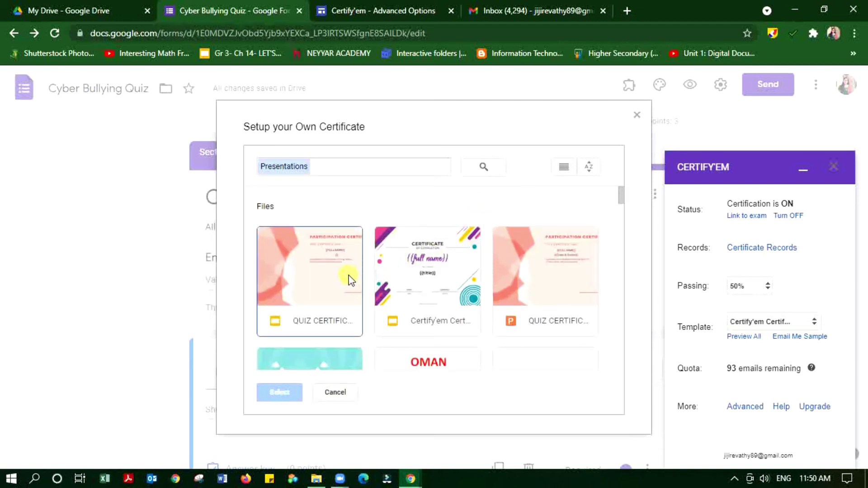
double_click(351, 280)
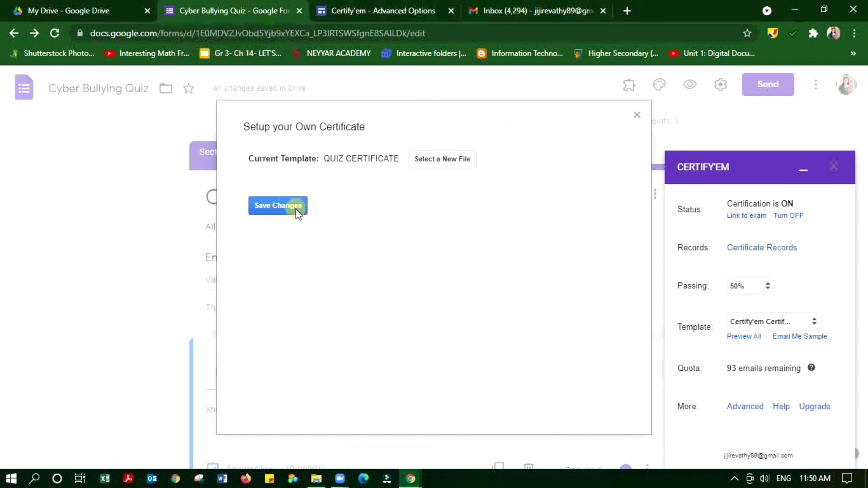
click(842, 165)
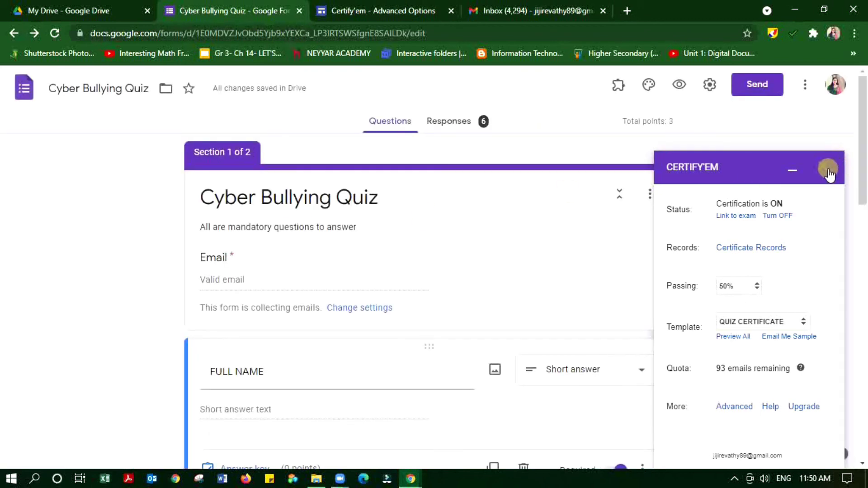
Step: Copy the quiz's shortened share link
click(756, 86)
click(379, 180)
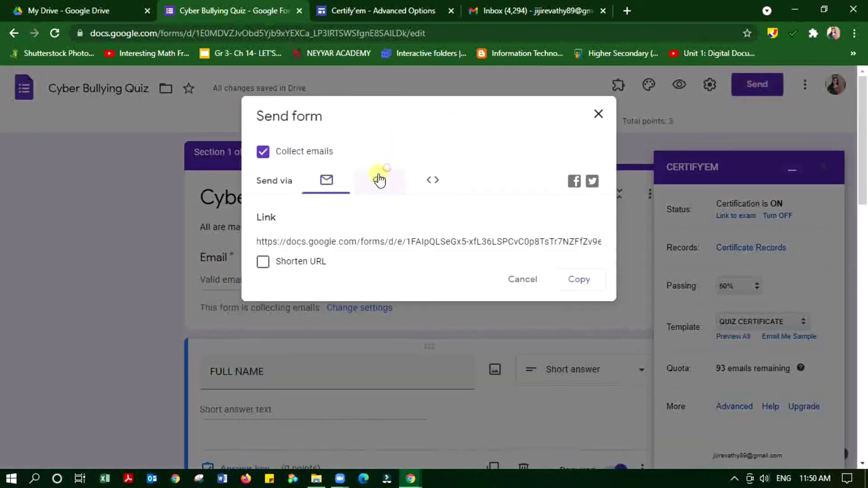
click(262, 262)
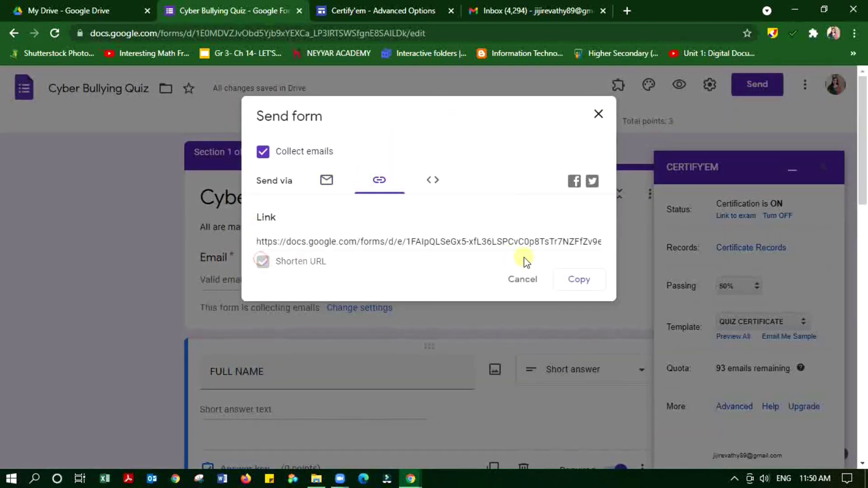
click(579, 280)
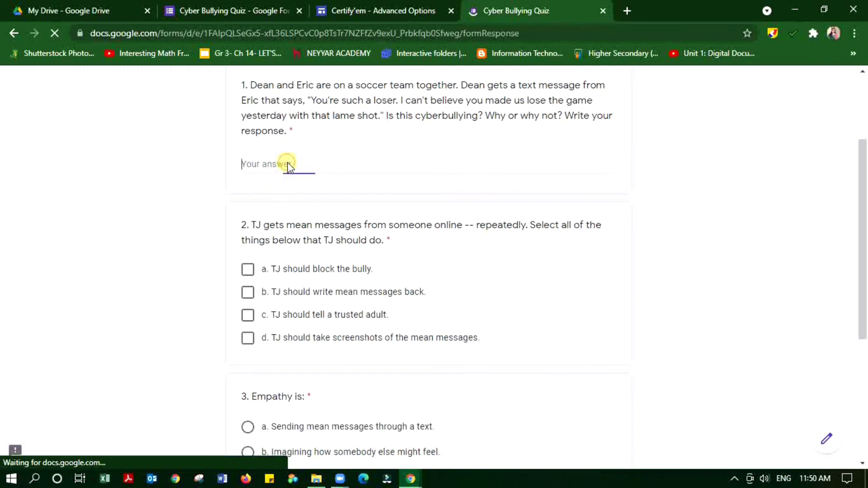
Step: Answer the quiz (Yes; options a, c, d for question 2; b for question 3) and submit
text(Yes)
scroll(287, 230, down, 3)
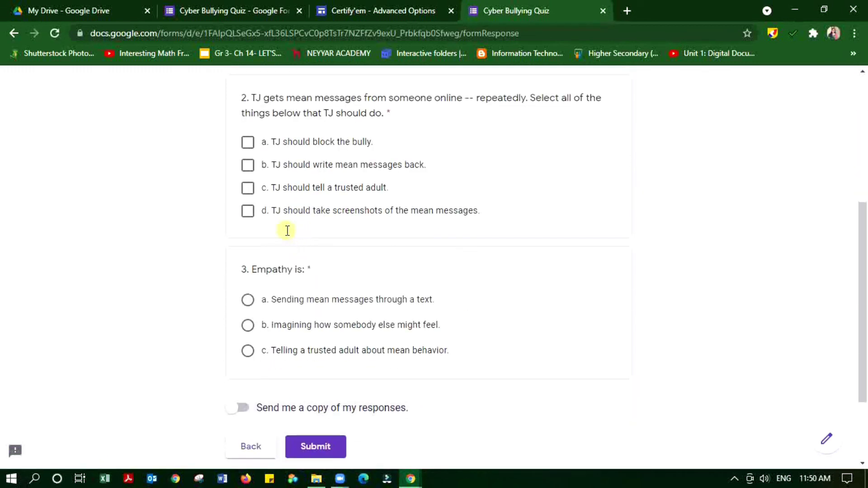
click(248, 144)
click(248, 188)
click(248, 211)
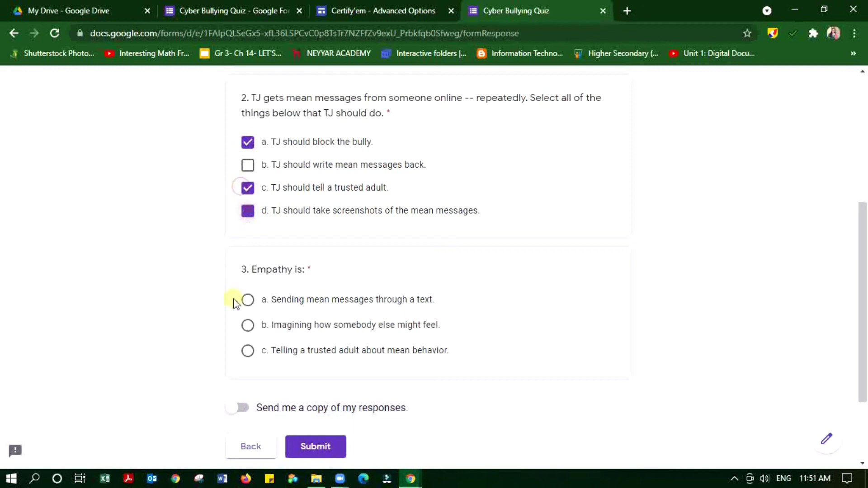
click(251, 329)
click(304, 445)
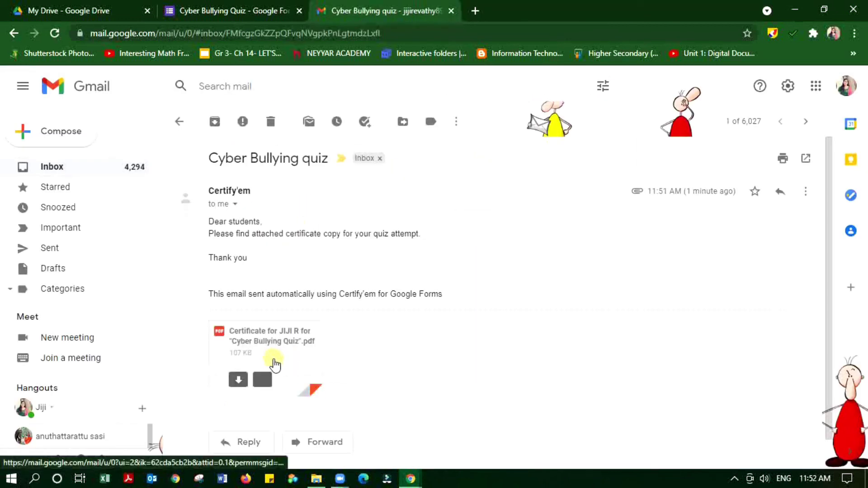
click(478, 370)
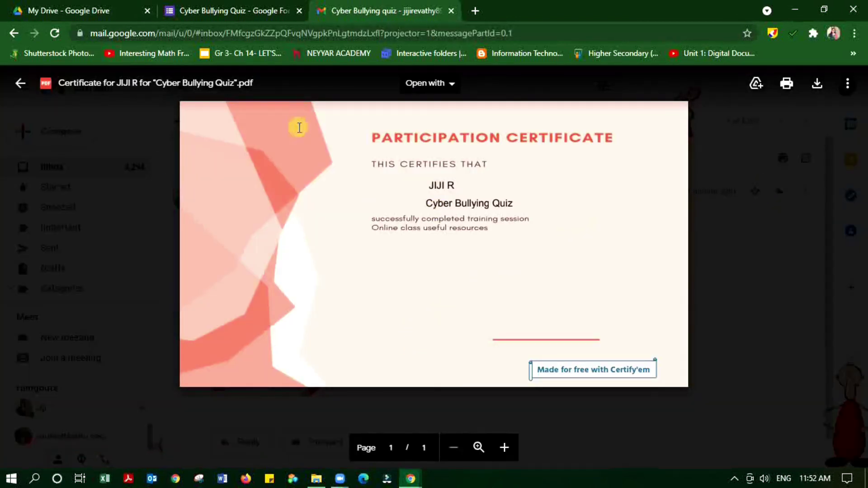
click(20, 90)
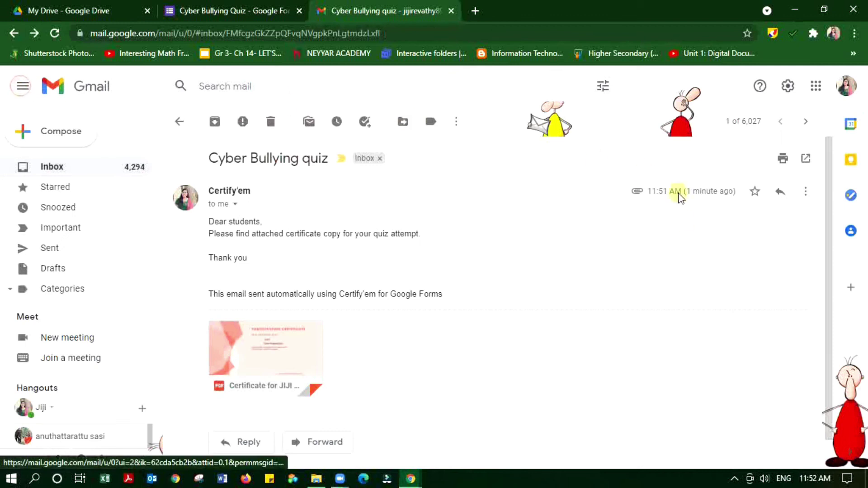